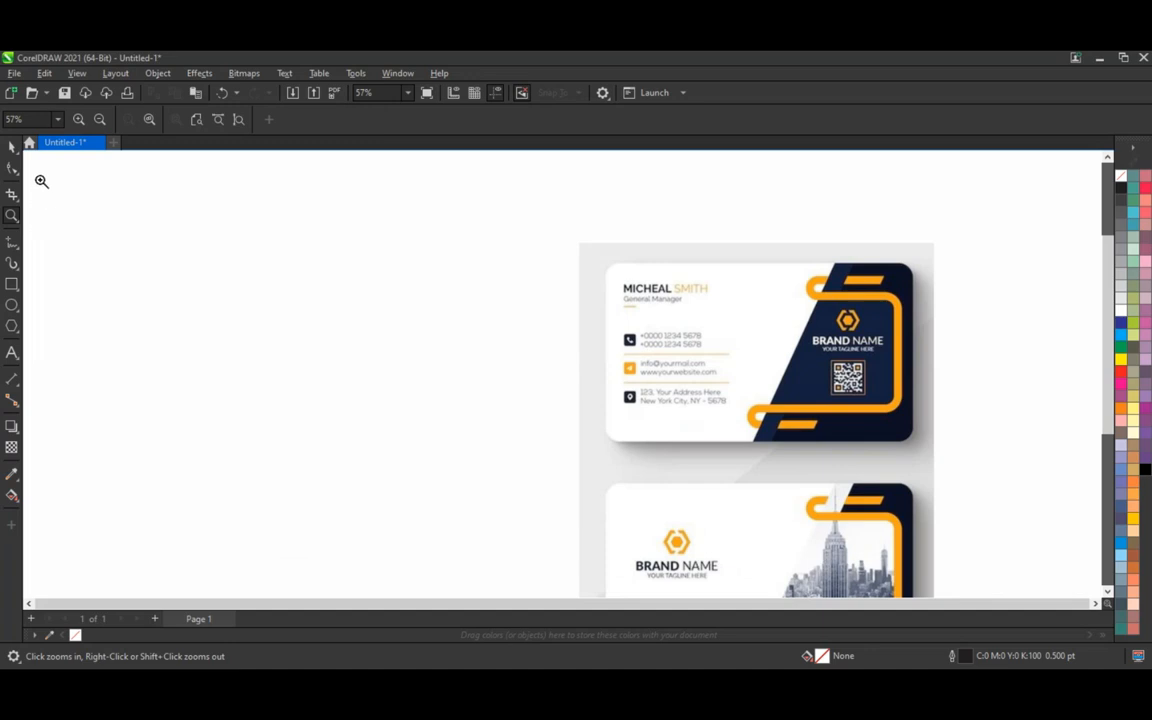
# Draw a card-shaped rectangle about 10.86 by 6.41 inches beside the reference design and round its corners to about 0.406 inches.
pyautogui.moveTo(40, 180); pyautogui.dragTo(896, 570)
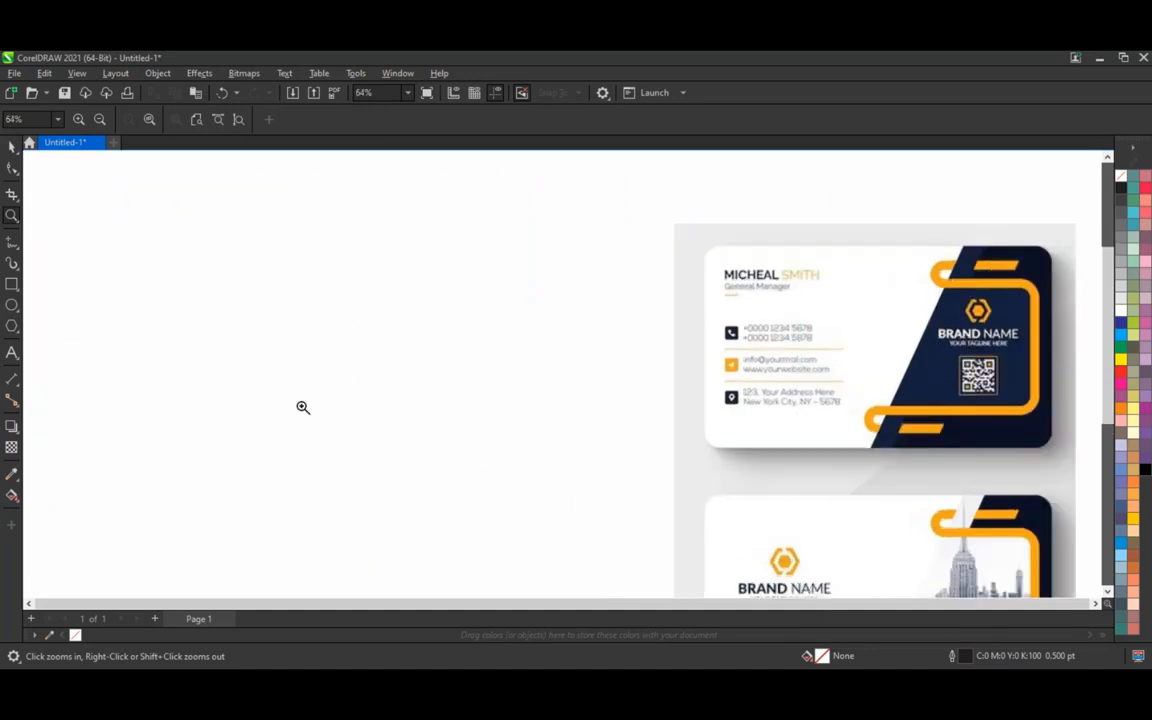
pyautogui.click(12, 284)
pyautogui.moveTo(91, 224); pyautogui.dragTo(572, 508)
pyautogui.click(12, 167)
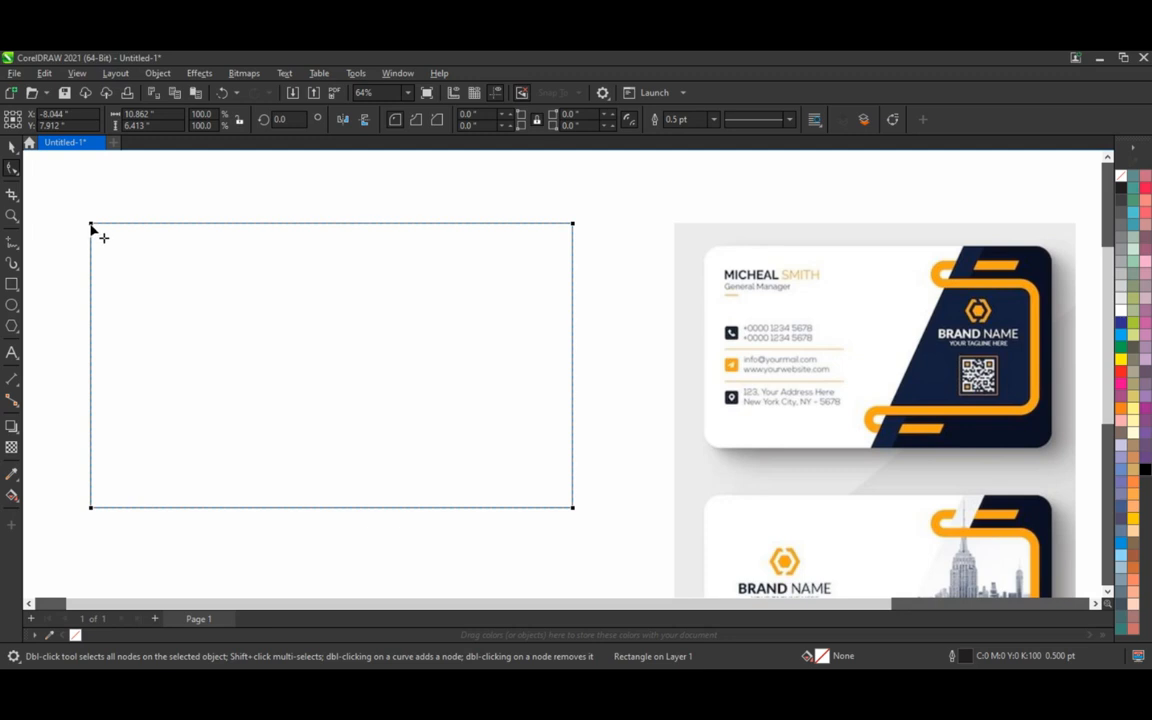
pyautogui.moveTo(91, 226); pyautogui.dragTo(98, 252)
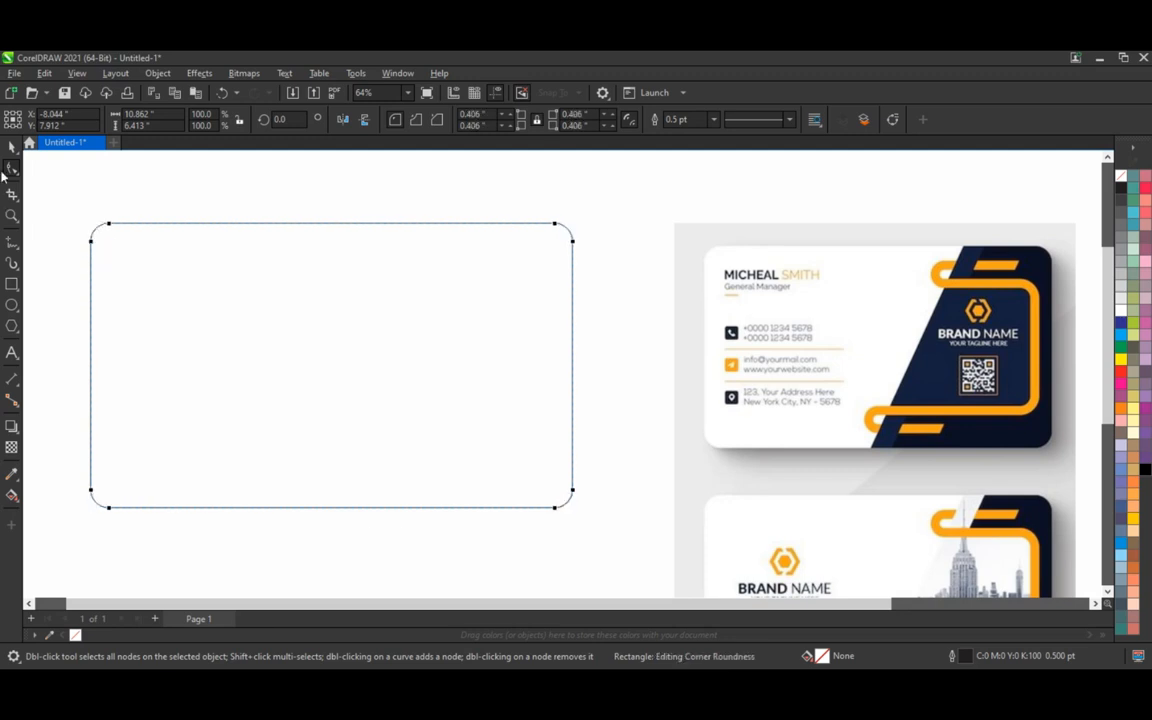
# Reposition the rounded card rectangle and shift the reference image further to the right to leave space between them.
pyautogui.click(12, 146)
pyautogui.moveTo(309, 347); pyautogui.dragTo(348, 365)
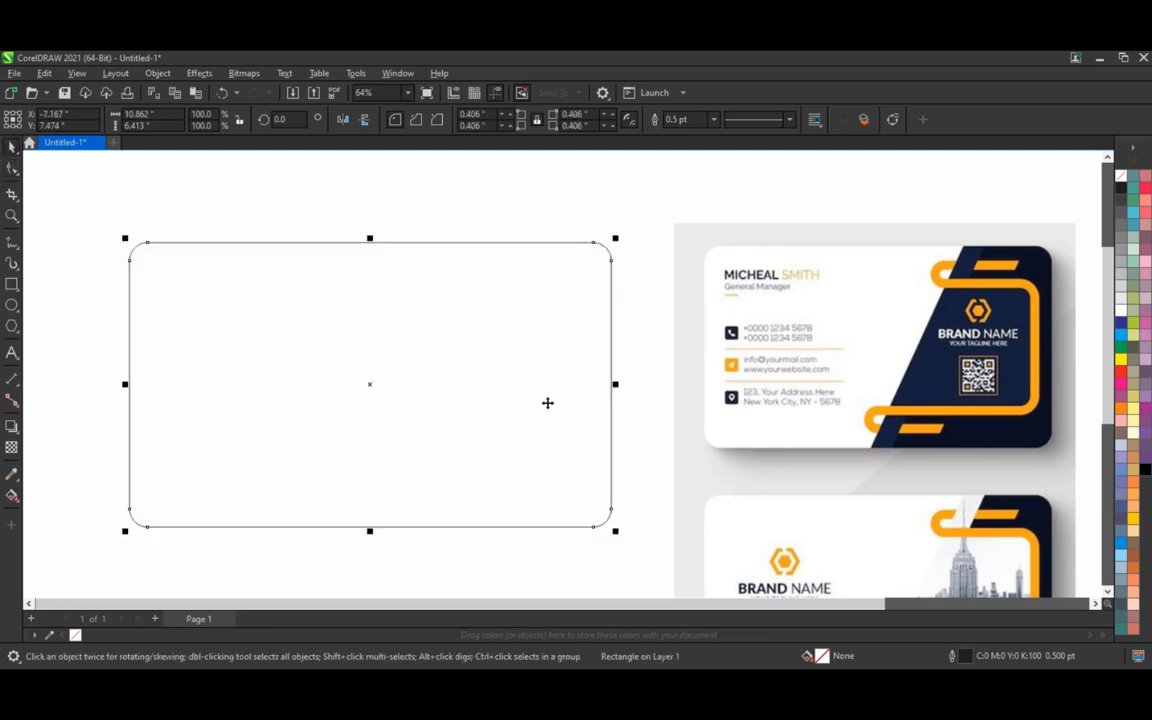
pyautogui.scroll(-2, 646, 397)
pyautogui.click(694, 400)
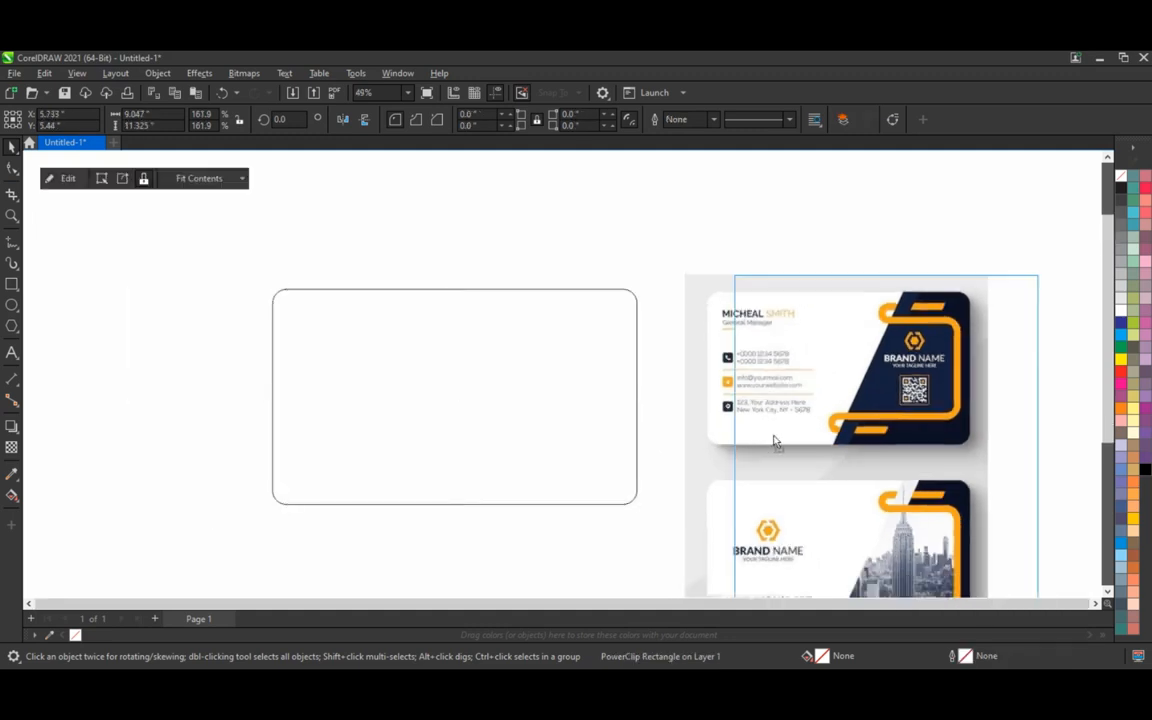
pyautogui.moveTo(620, 419); pyautogui.dragTo(617, 417)
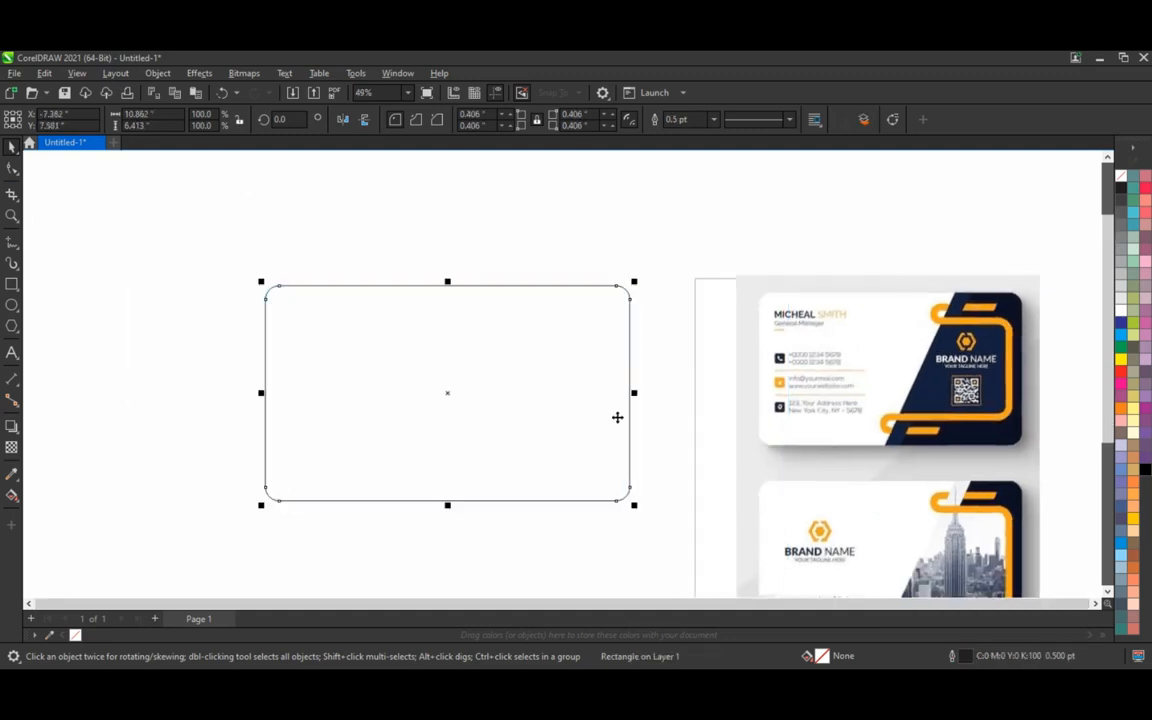
pyautogui.click(670, 494)
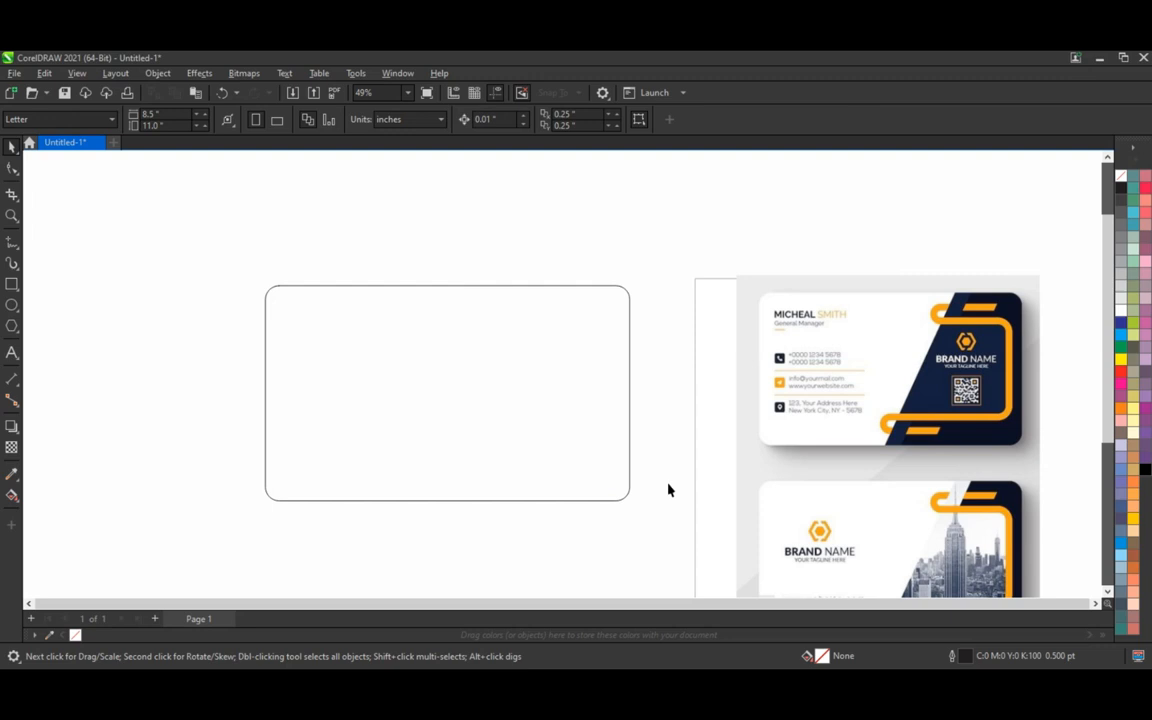
# Draw a straight diagonal line about 4.3 by 7.44 inches across the whole card and shift it slightly right.
pyautogui.click(12, 241)
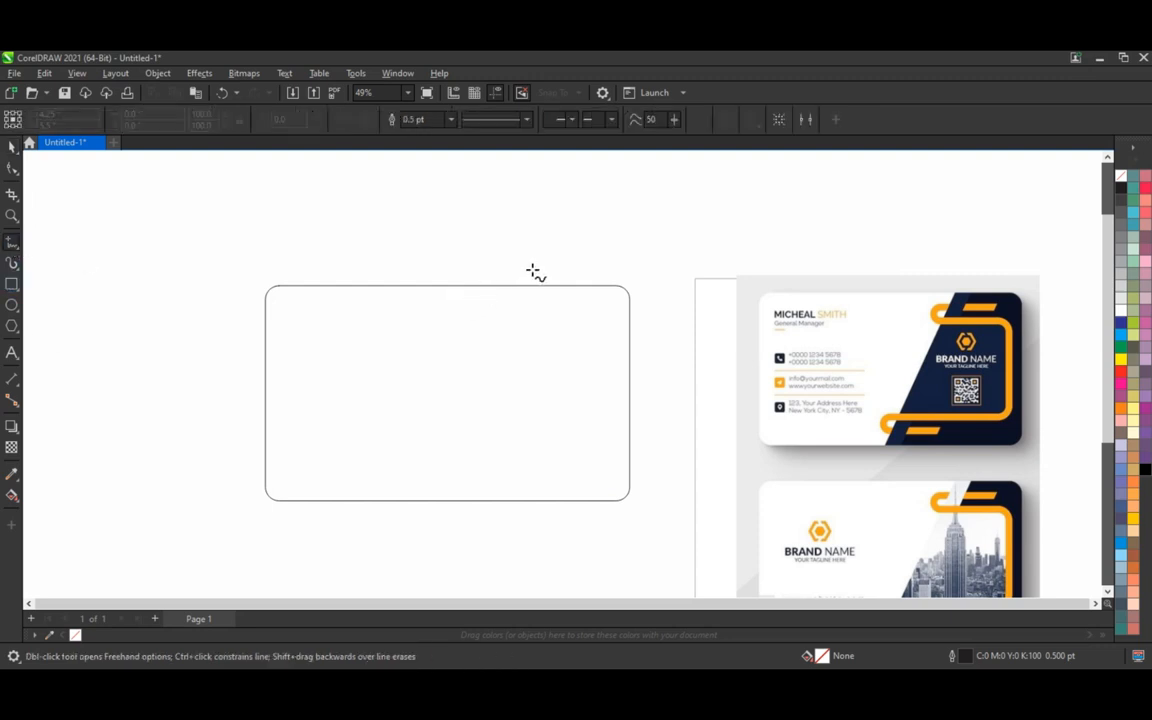
pyautogui.click(533, 271)
pyautogui.click(392, 510)
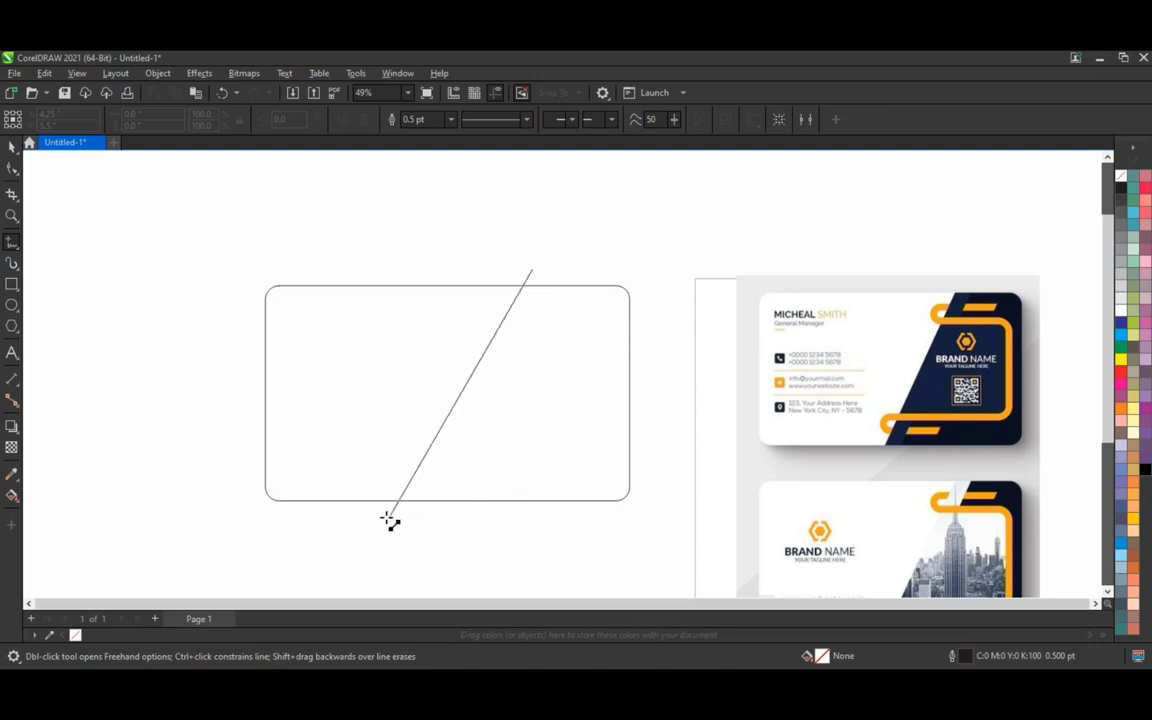
pyautogui.click(390, 521)
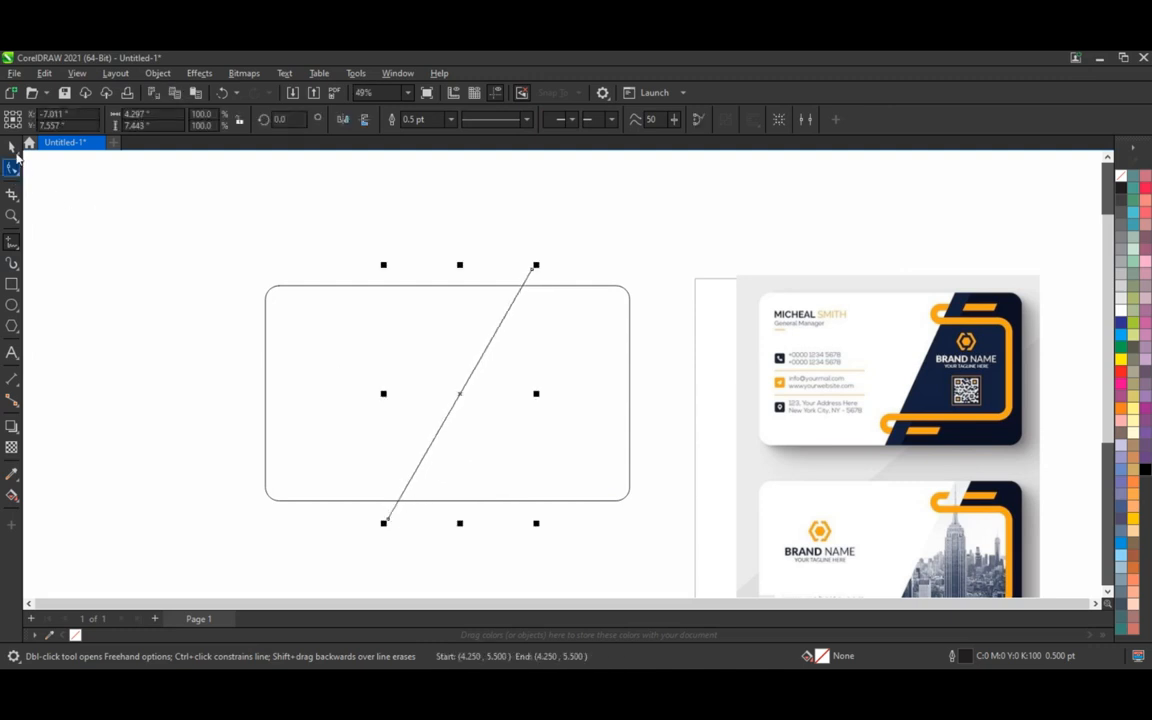
pyautogui.press('space')
pyautogui.moveTo(466, 404)
pyautogui.mouseDown()
pyautogui.moveTo(484, 404)
pyautogui.moveTo(471, 395)
pyautogui.mouseUp()
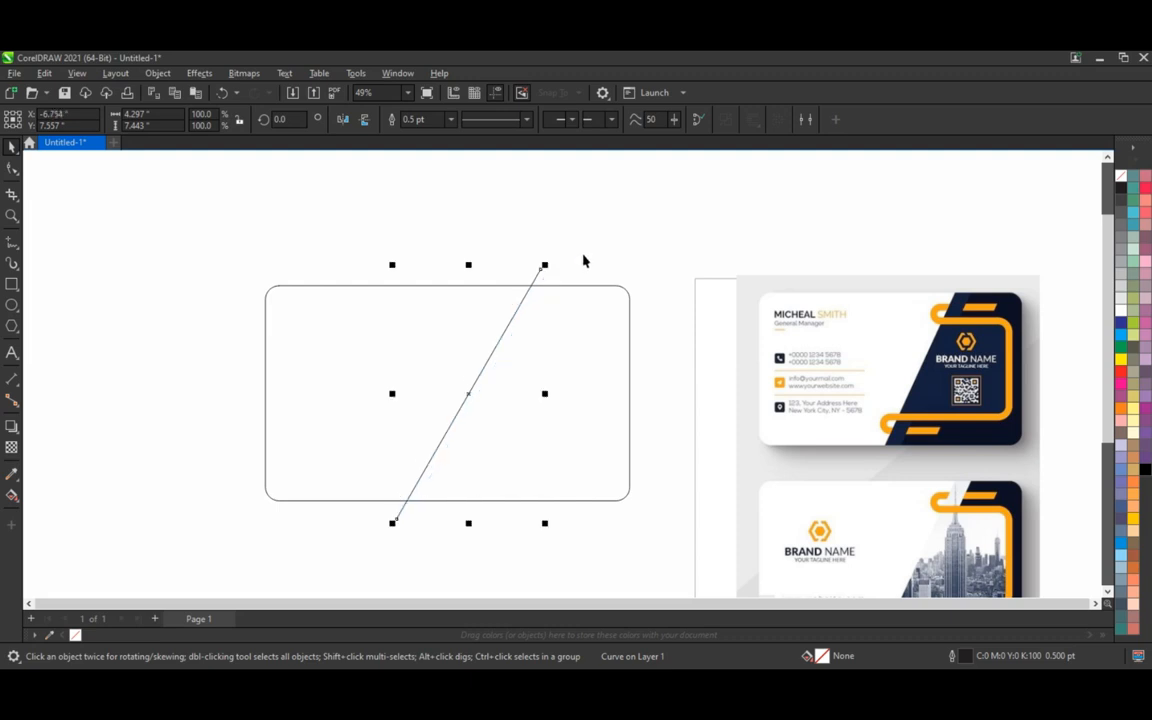
pyautogui.click(594, 269)
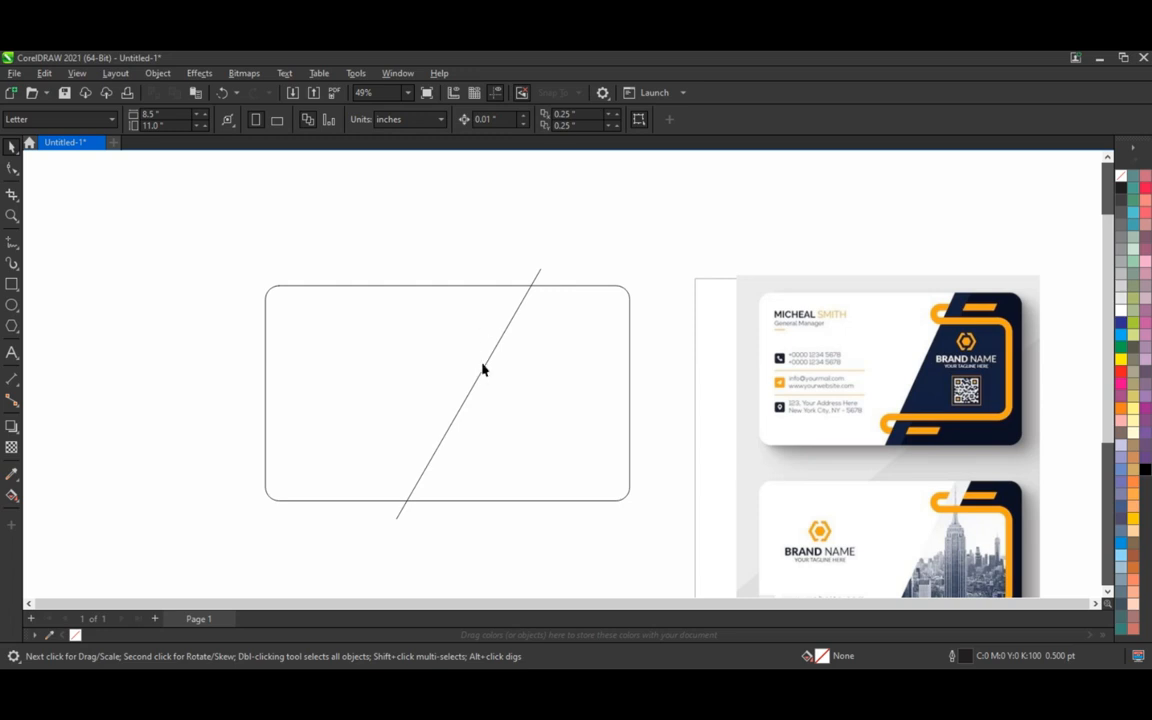
# Create a region from the card area right of the diagonal line with Smart Fill and colour it light grey.
pyautogui.click(17, 500)
pyautogui.click(45, 511)
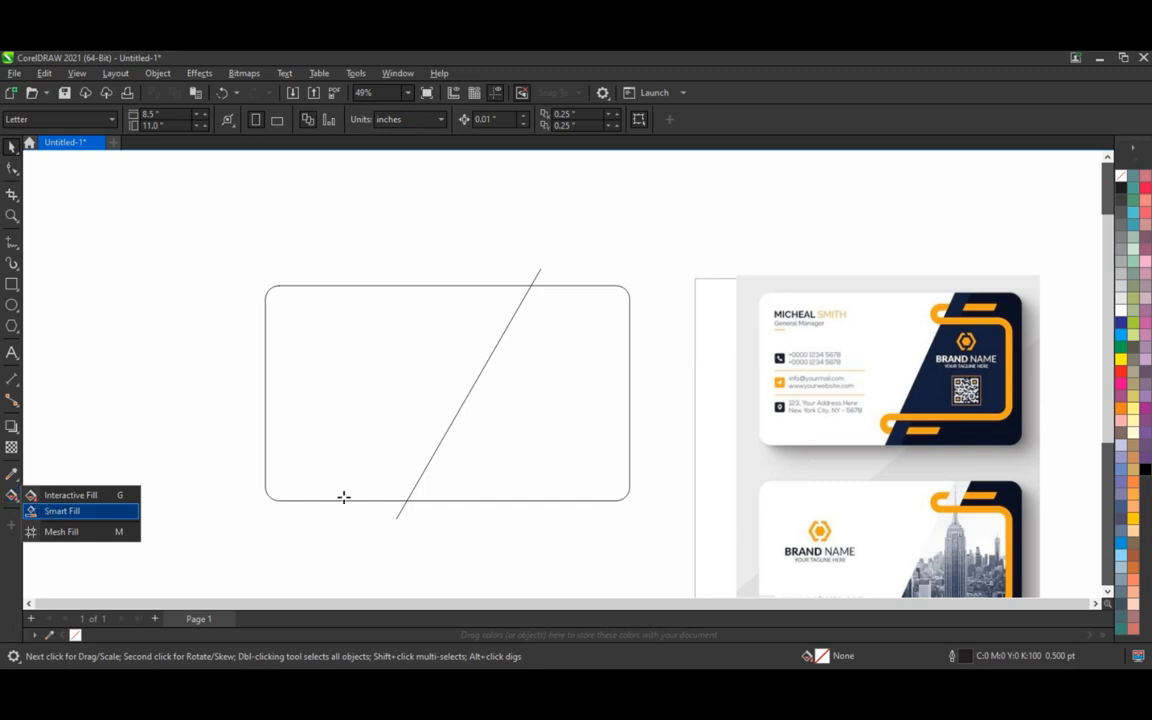
pyautogui.click(535, 445)
pyautogui.click(12, 146)
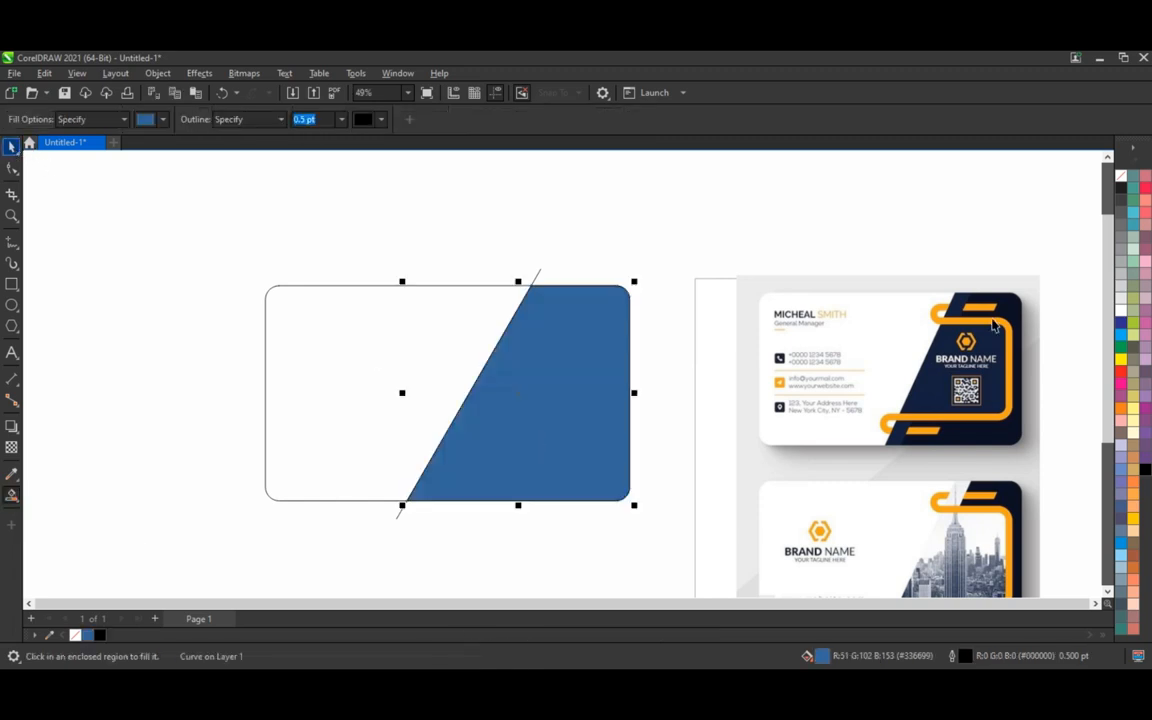
pyautogui.click(1120, 278)
# Duplicate the diagonal line a short distance to its right, parallel to the original.
pyautogui.click(543, 277)
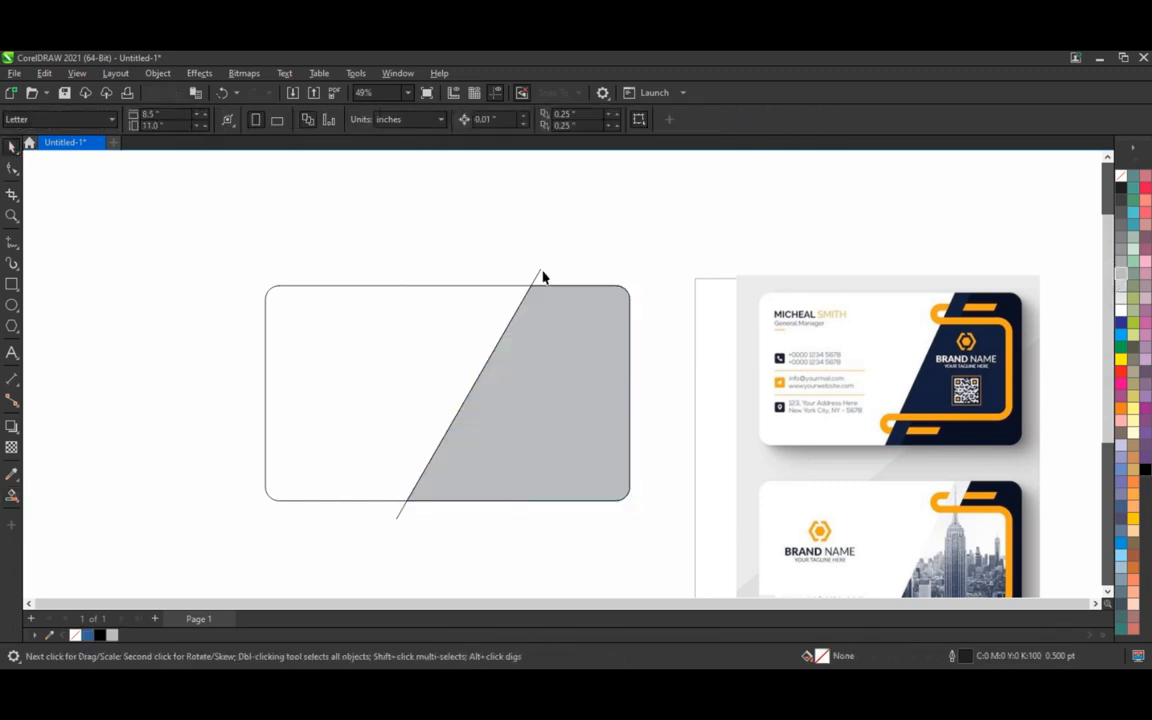
pyautogui.moveTo(540, 277); pyautogui.dragTo(561, 276)
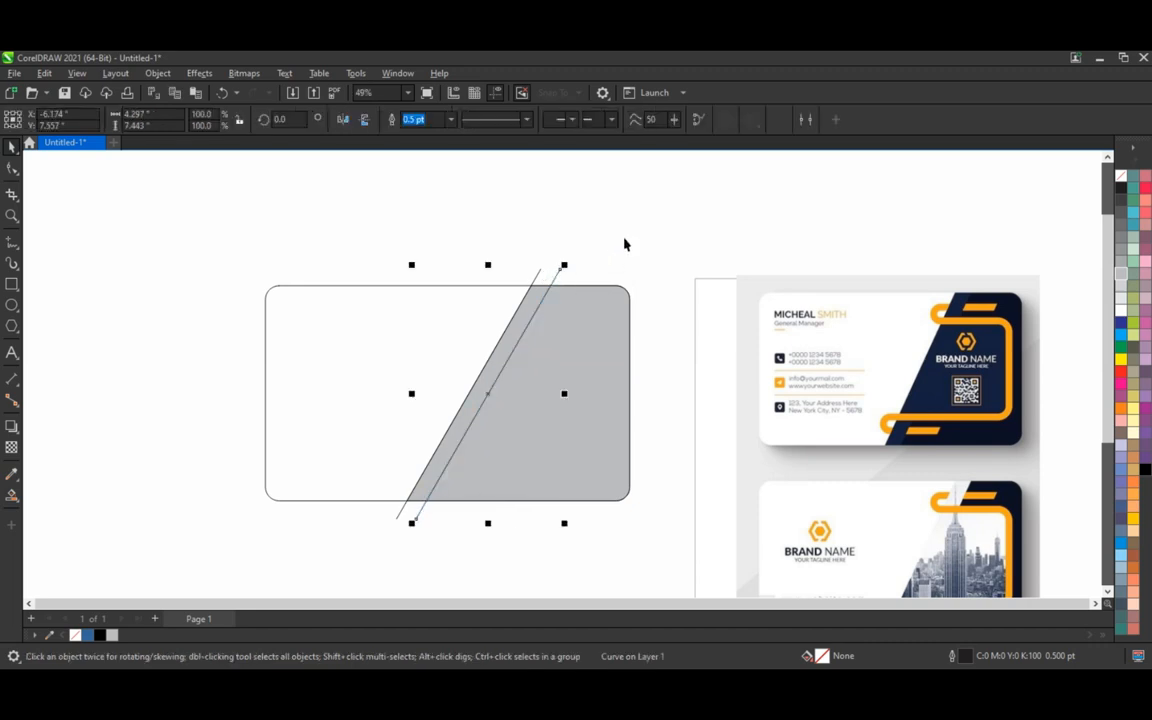
pyautogui.click(656, 247)
# Draw a rectangle about 8.57 by 4.27 inches inside the card and round its corners to about 0.344 inches.
pyautogui.click(12, 285)
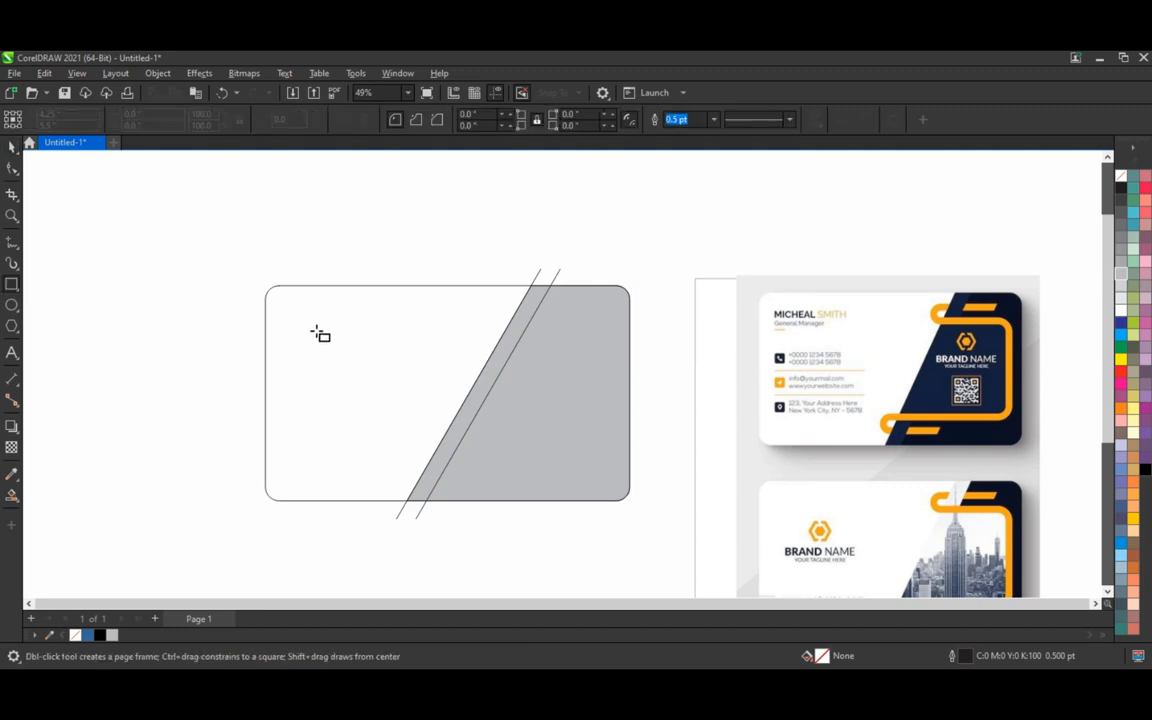
pyautogui.moveTo(312, 325); pyautogui.dragTo(600, 468)
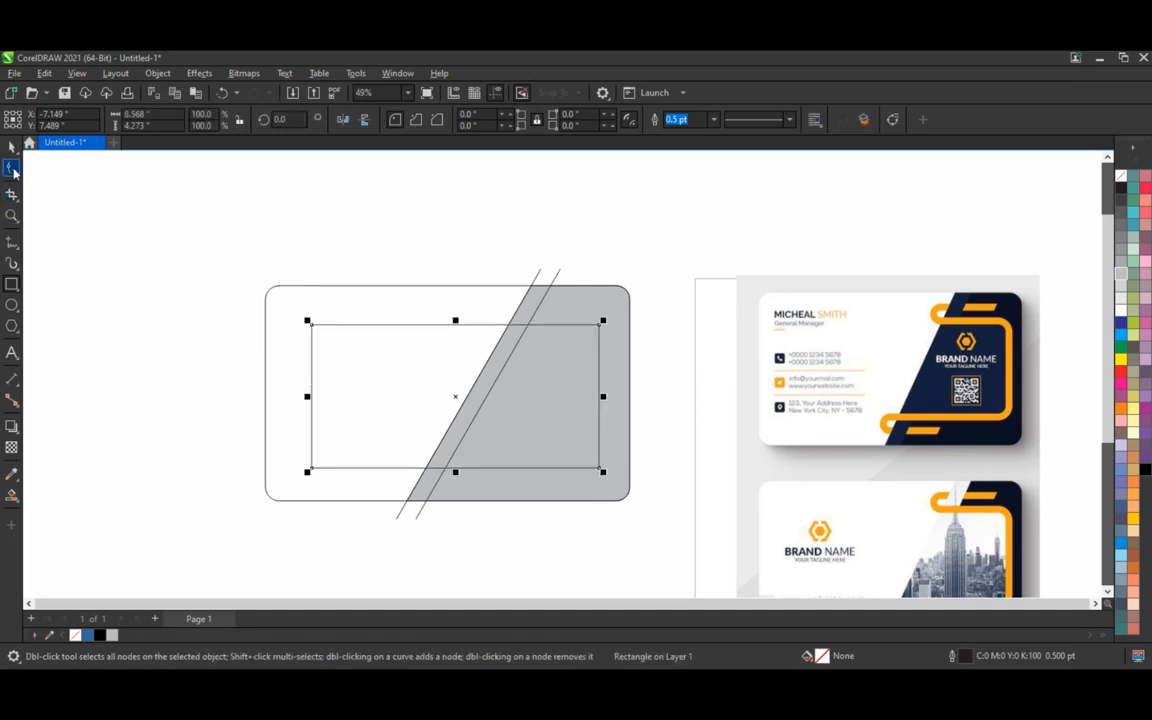
pyautogui.click(12, 169)
pyautogui.moveTo(313, 326); pyautogui.dragTo(314, 340)
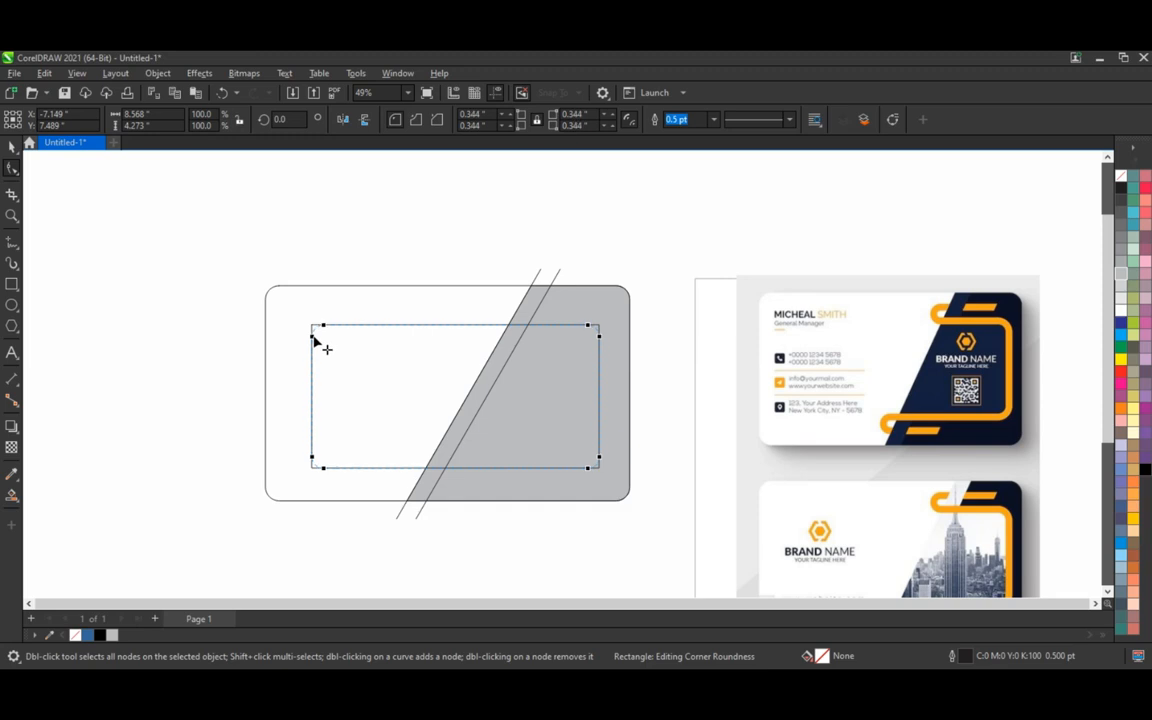
pyautogui.click(12, 146)
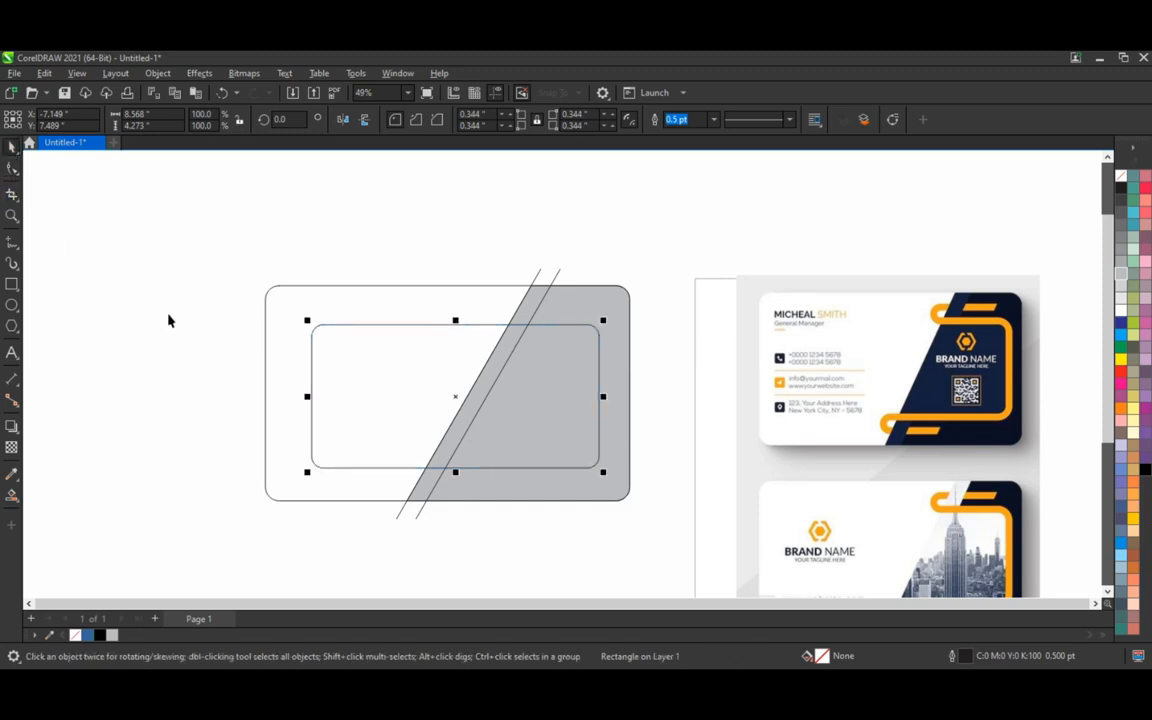
# Scale the inner rounded rectangle down to about 86% and set its outline width to 16 pt.
pyautogui.scroll(1, 254, 348)
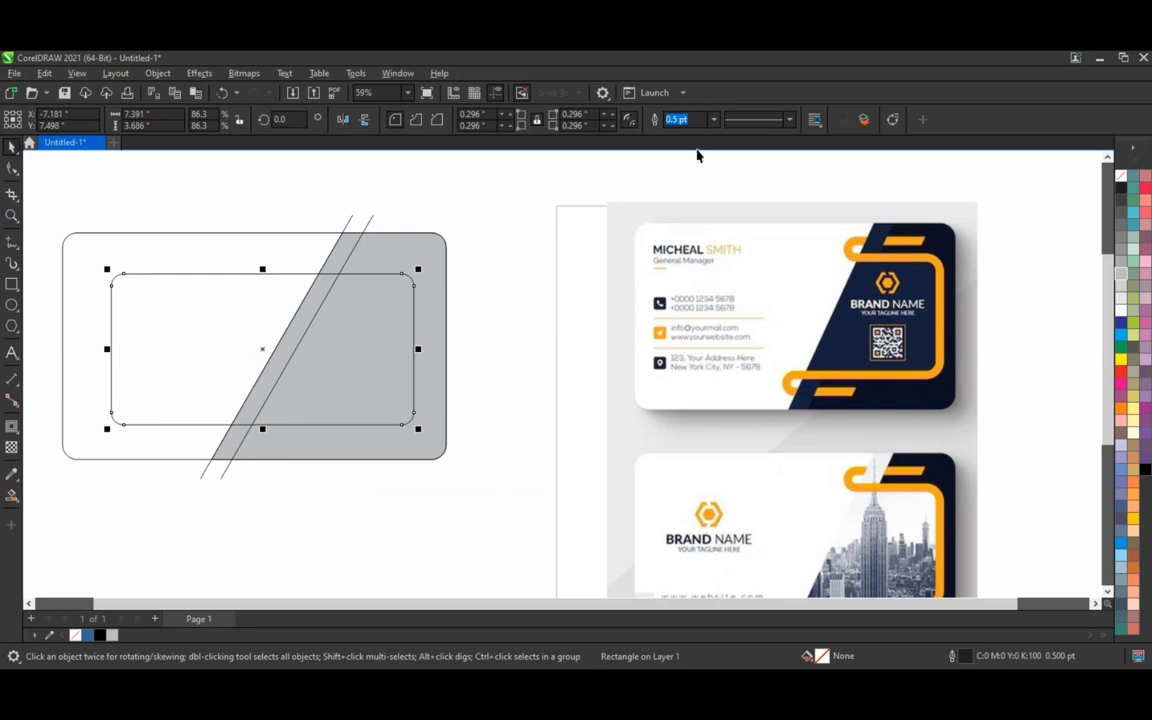
pyautogui.click(714, 119)
pyautogui.click(687, 237)
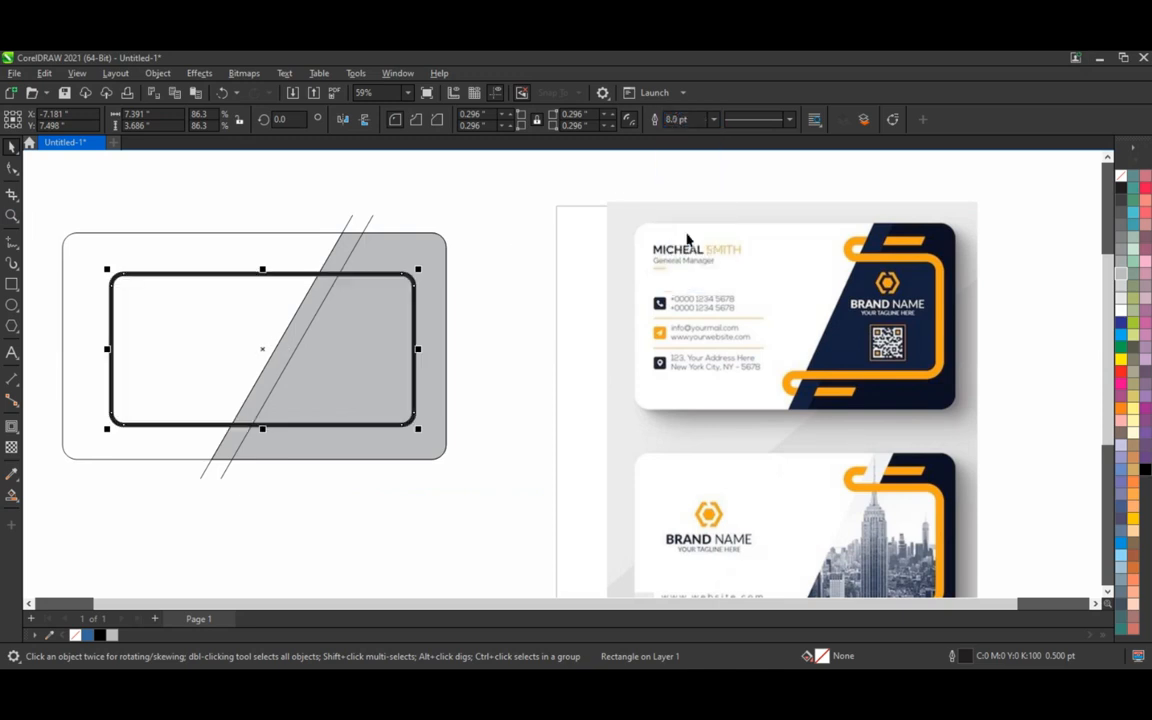
pyautogui.click(714, 119)
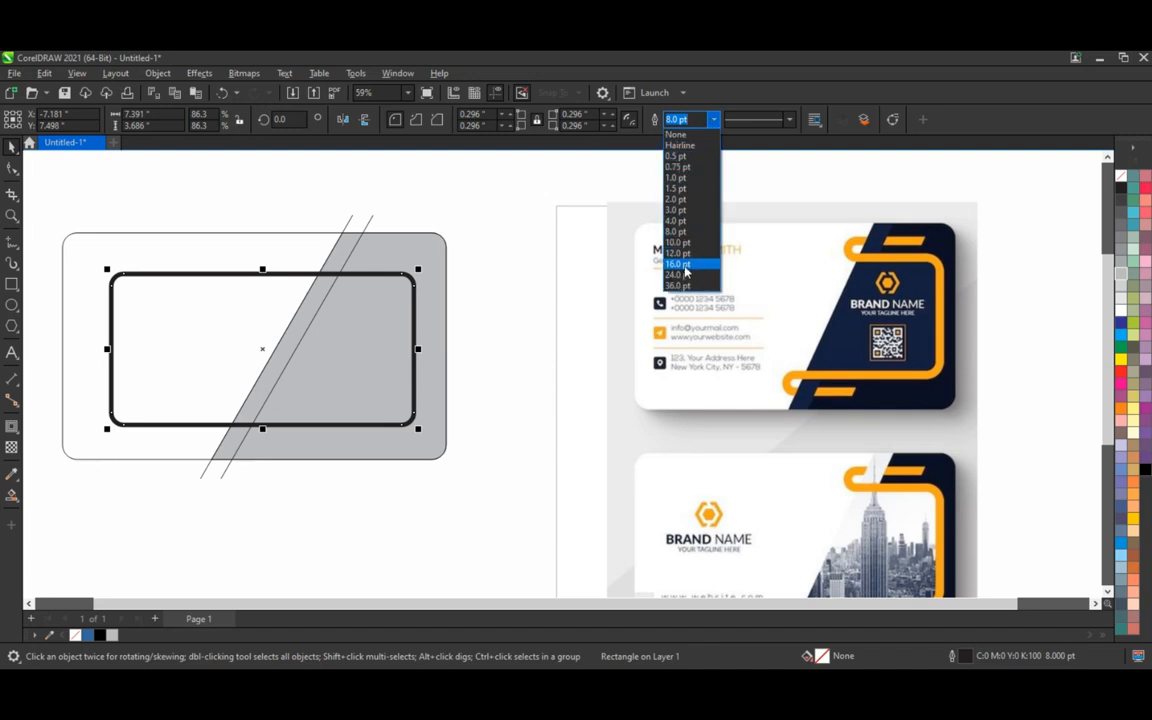
pyautogui.click(678, 264)
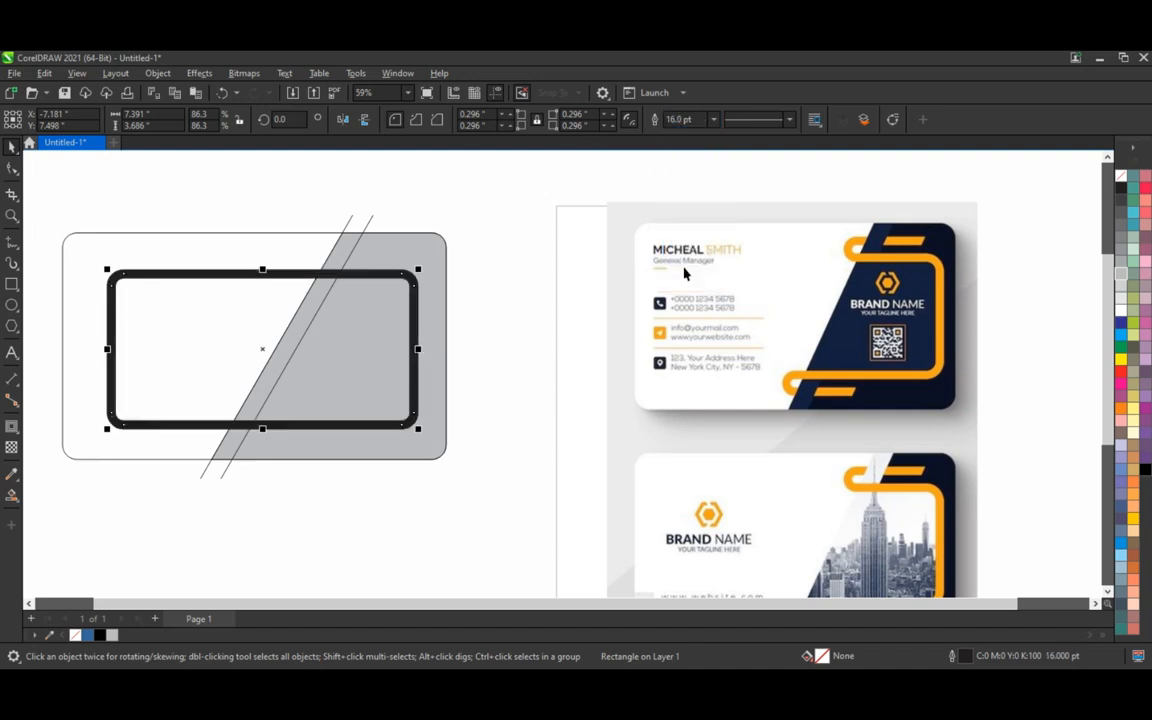
# Convert the thick outline of the inner rounded rectangle to an object.
pyautogui.click(535, 276)
pyautogui.click(397, 282)
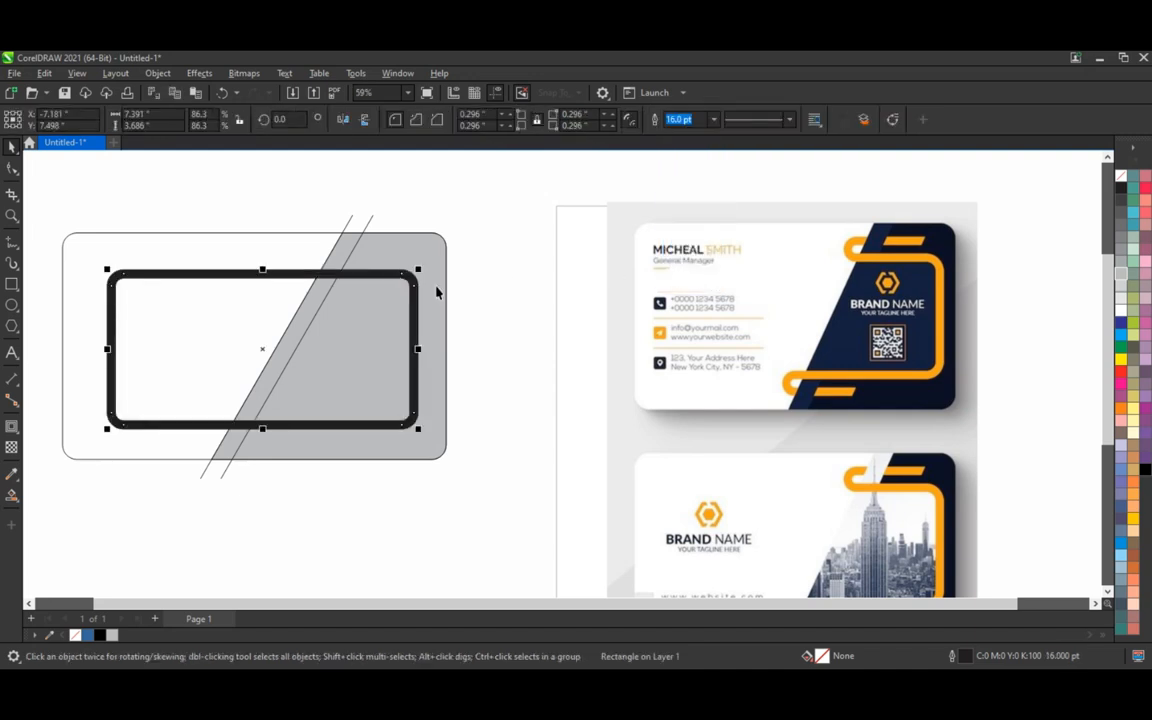
pyautogui.click(160, 75)
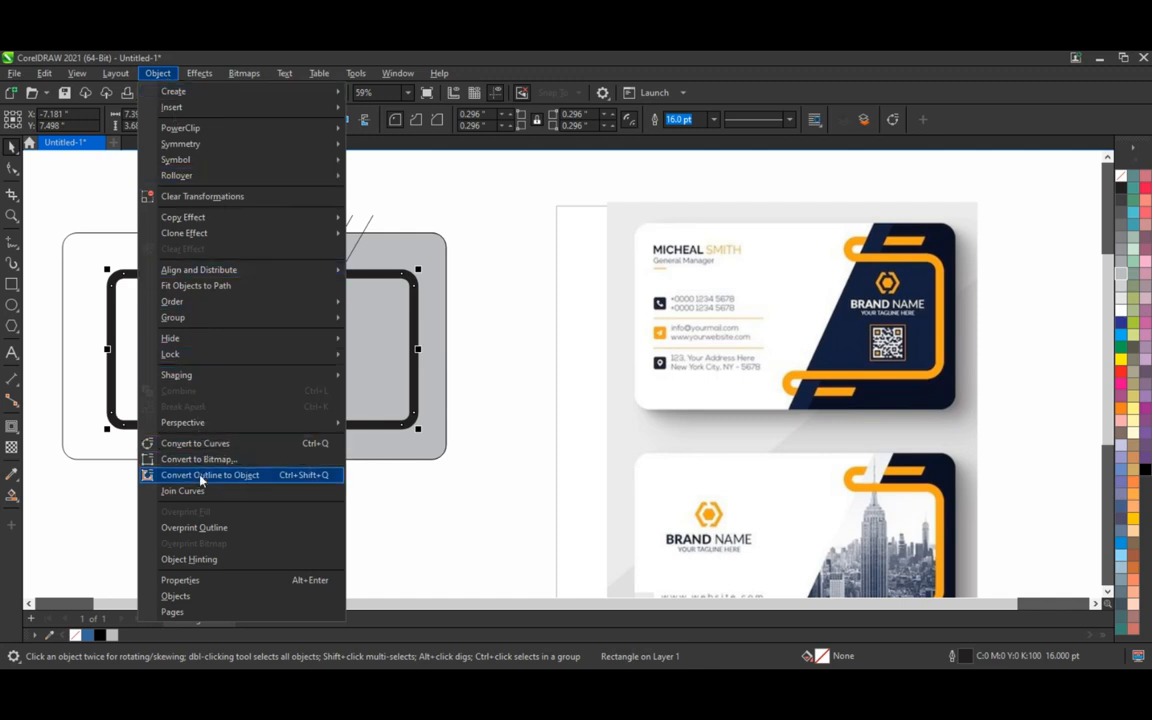
pyautogui.click(179, 428)
pyautogui.click(524, 376)
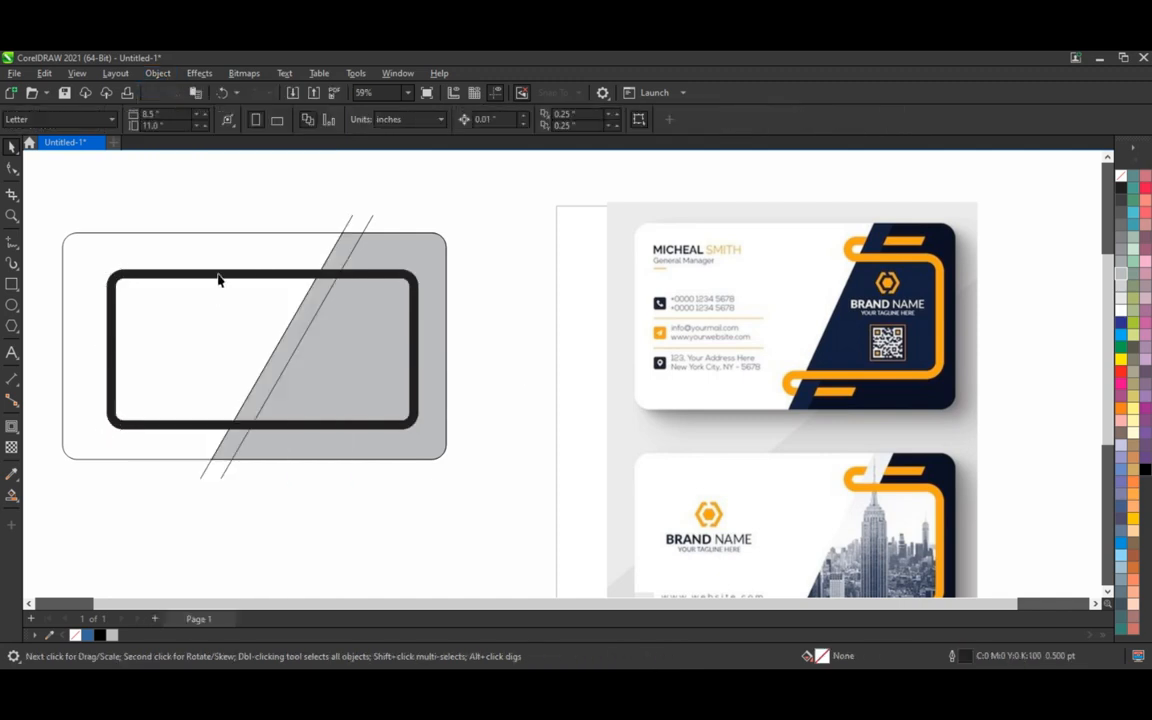
# Remove the fill of the converted frame and give it a thin black outline.
pyautogui.click(222, 275)
pyautogui.click(1120, 178)
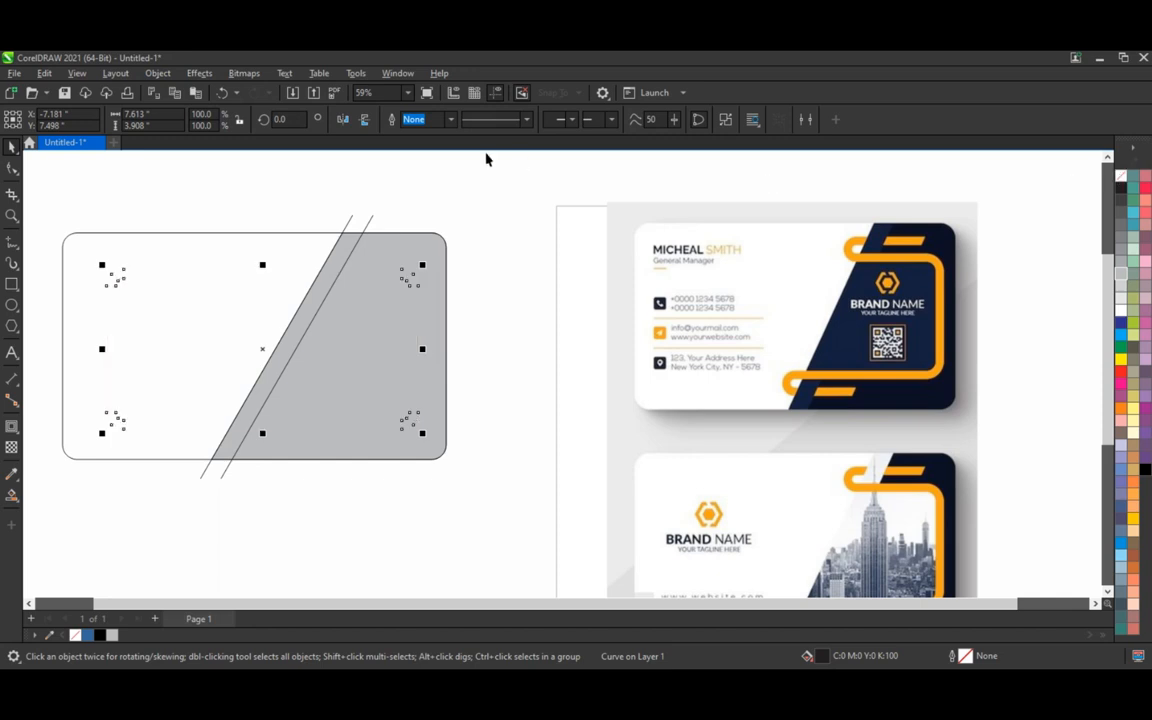
pyautogui.rightClick(1120, 180)
pyautogui.click(1100, 198)
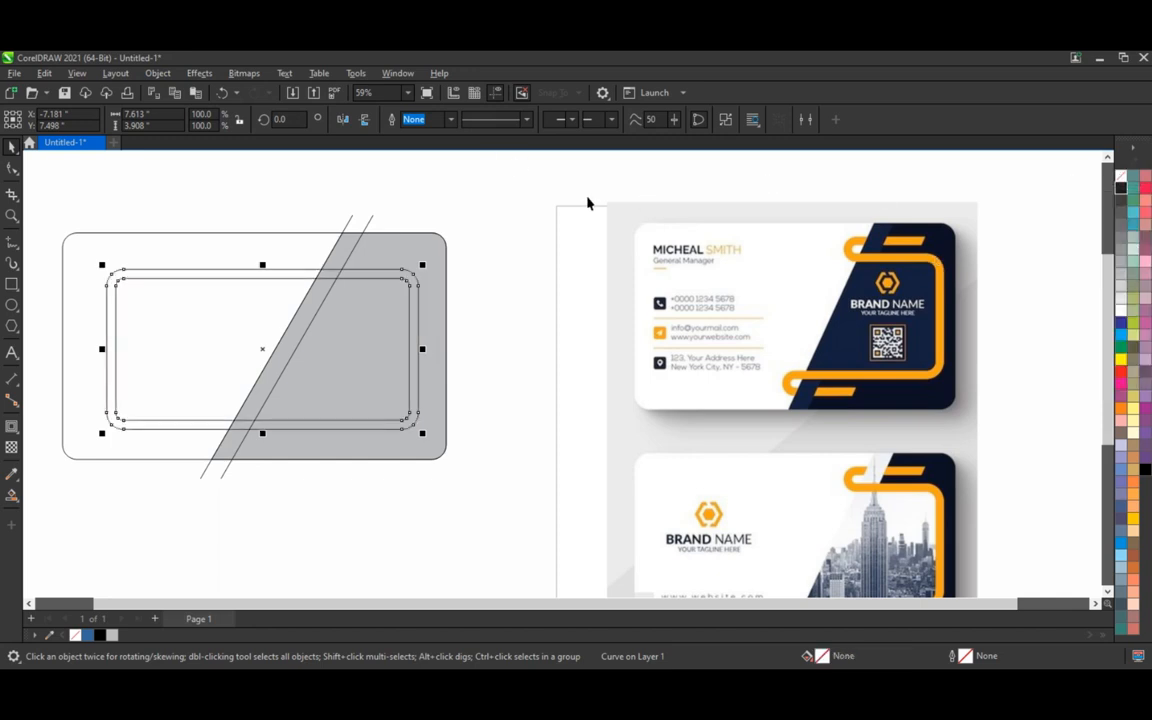
pyautogui.click(539, 207)
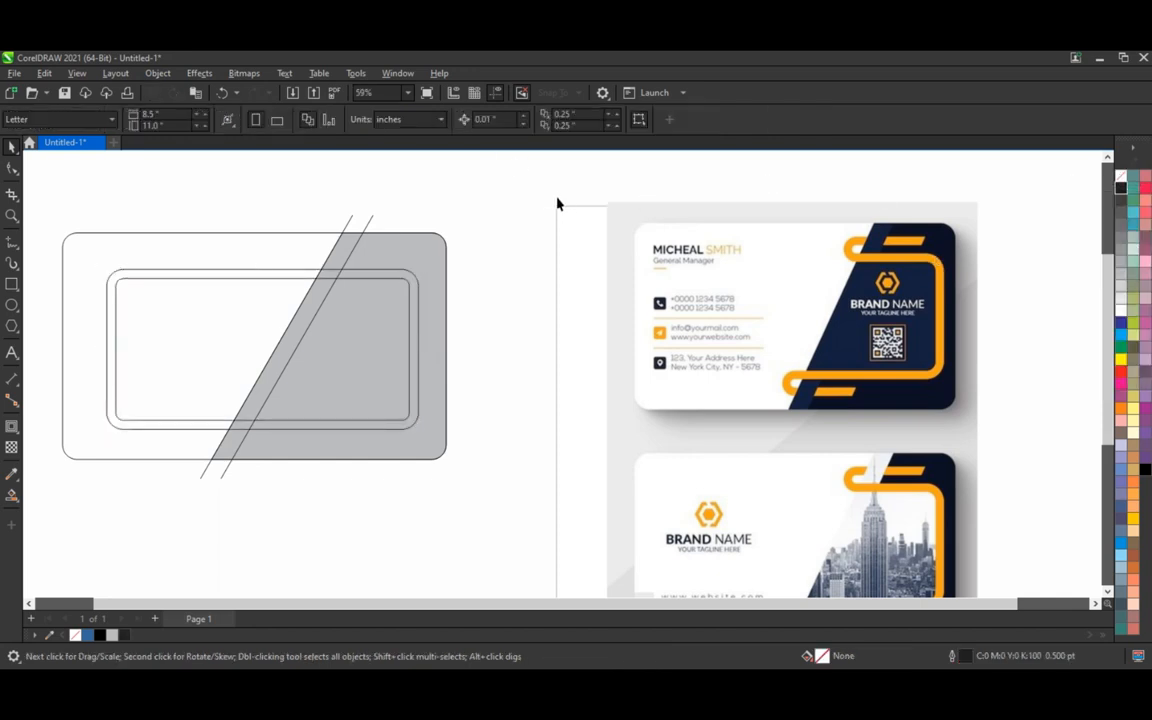
# Nudge the double-outlined frame about 0.27 inches to the right within the card.
pyautogui.click(200, 272)
pyautogui.press('Right')
pyautogui.press('Right')
pyautogui.press('Right')
pyautogui.press('Right')
pyautogui.press('Right')
pyautogui.press('Right')
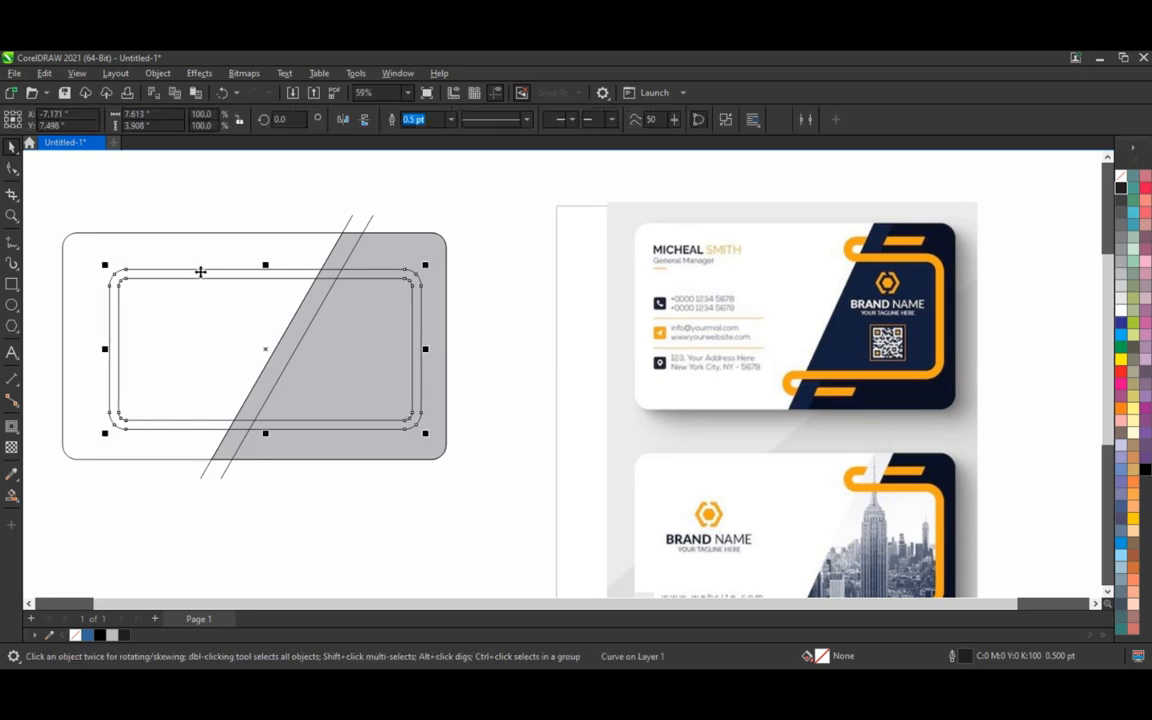
pyautogui.press('Right')
pyautogui.press('Right')
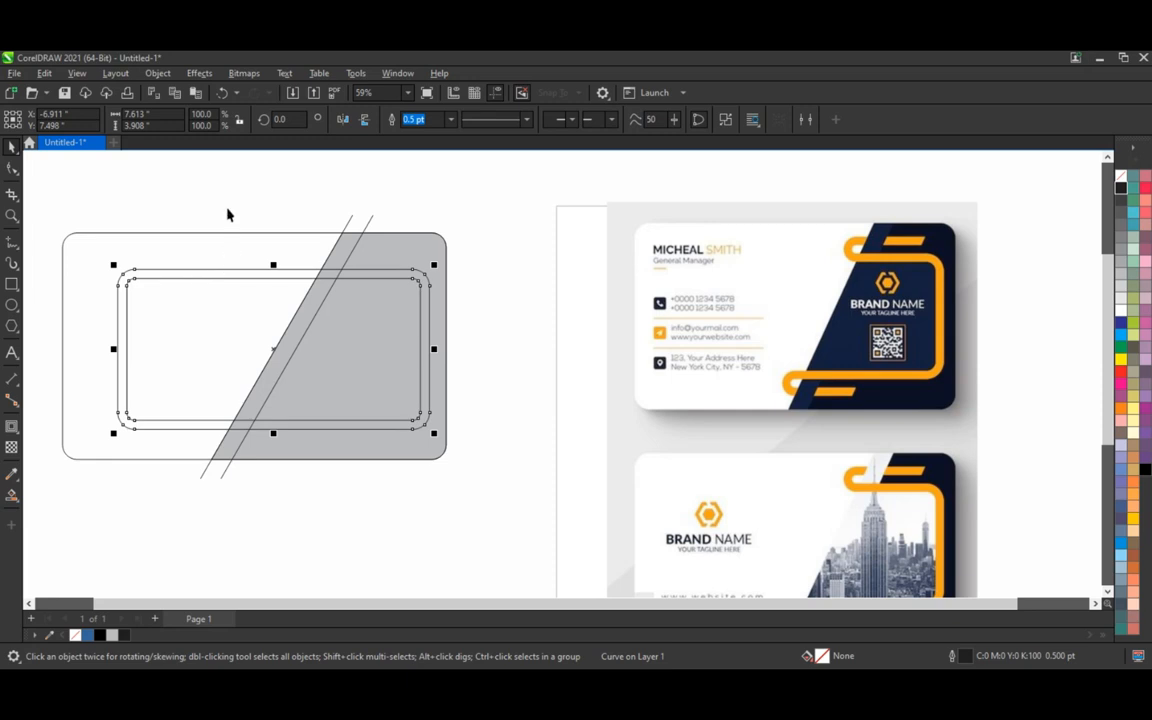
# Draw a horizontal rectangle above the card, fully round its ends into a pill shape, and stretch its right end outward.
pyautogui.press('z')
pyautogui.moveTo(197, 206); pyautogui.dragTo(980, 420)
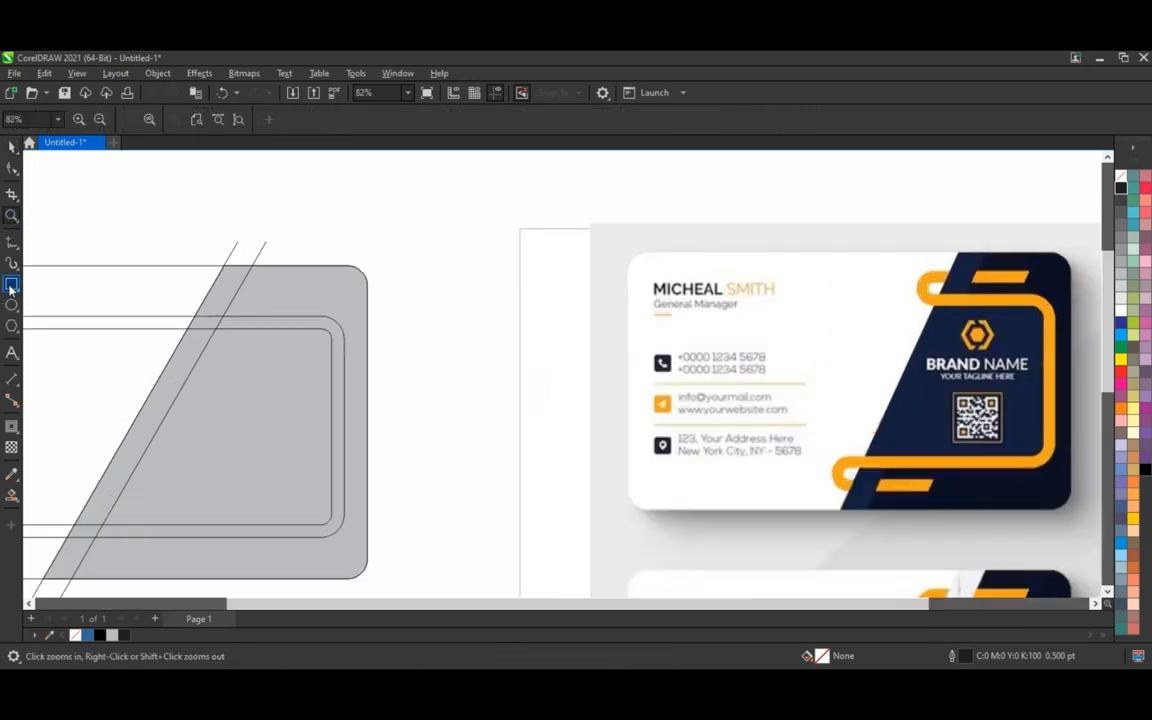
pyautogui.click(11, 285)
pyautogui.moveTo(351, 187); pyautogui.dragTo(612, 253)
pyautogui.click(12, 173)
pyautogui.moveTo(579, 253); pyautogui.dragTo(636, 227)
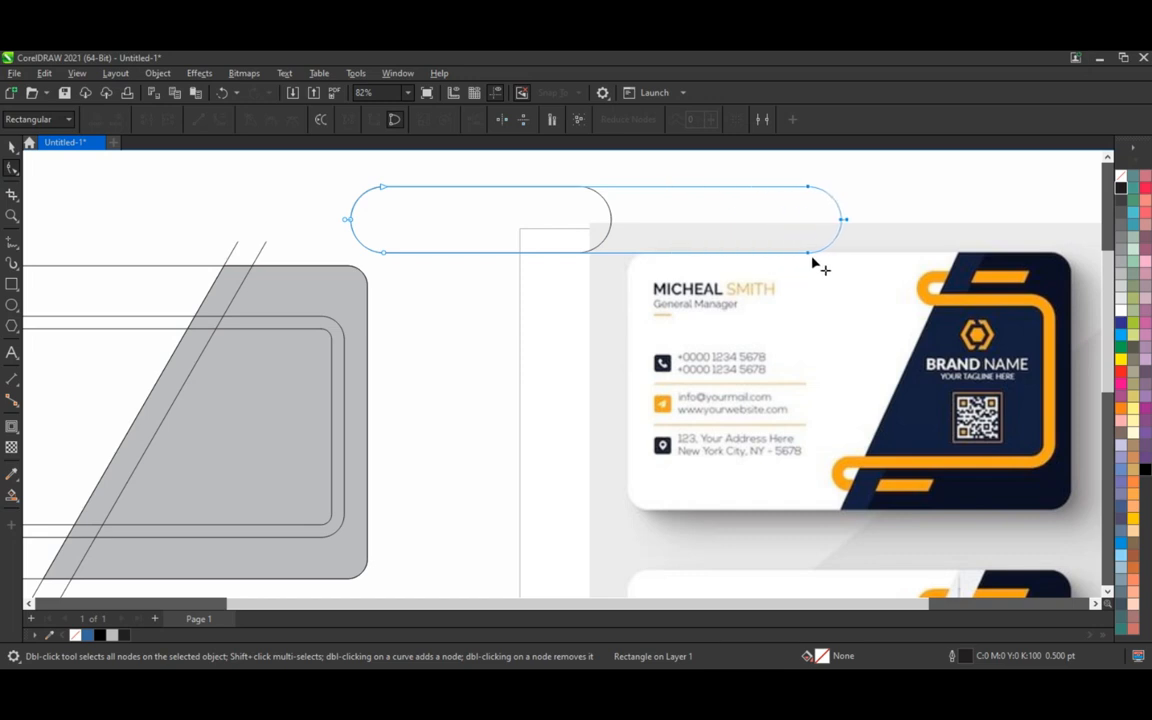
# Scale the pill shape to 57.5% and place it over the frame's upper edge, across the two diagonal lines.
pyautogui.click(11, 148)
pyautogui.moveTo(502, 226); pyautogui.dragTo(305, 313)
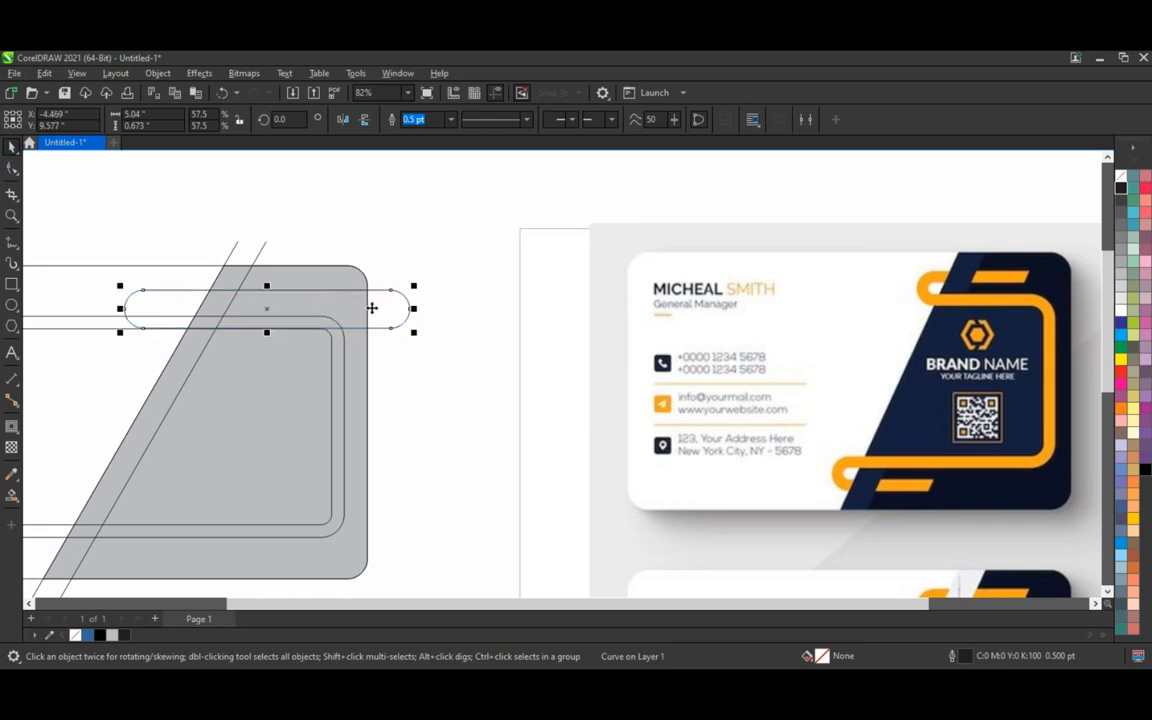
# Add a one-step inward contour of about 0.229 inches to the pill shape and break it apart into separate outlines.
pyautogui.click(331, 345)
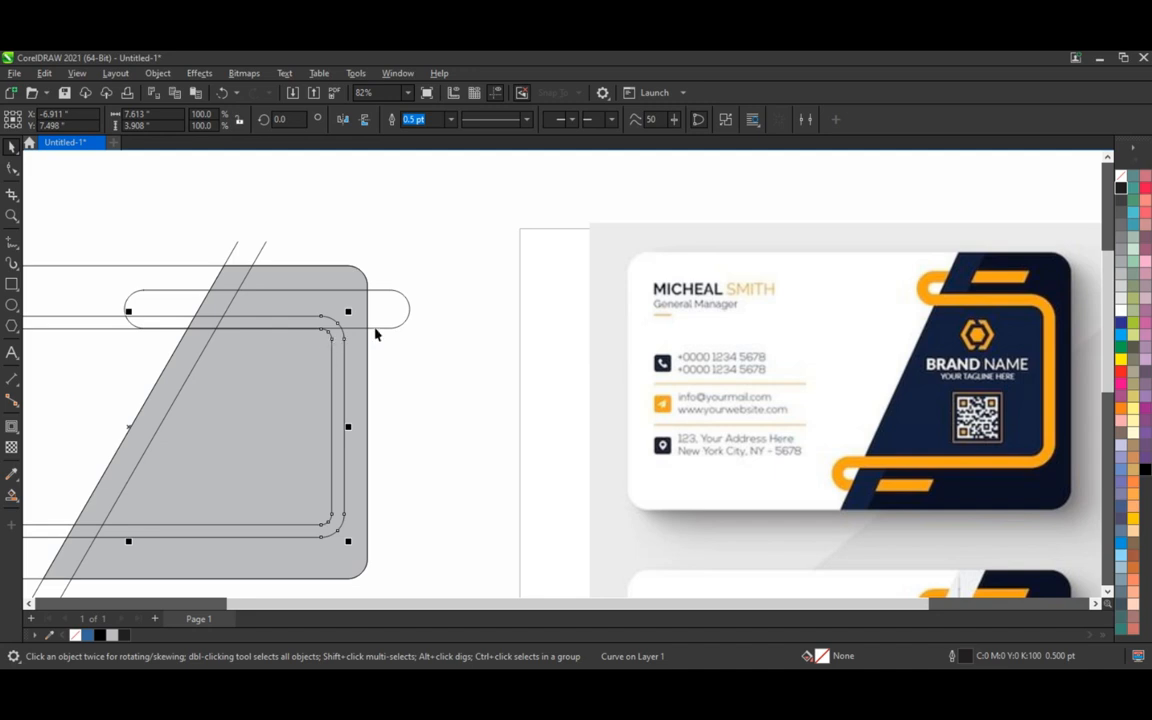
pyautogui.click(398, 309)
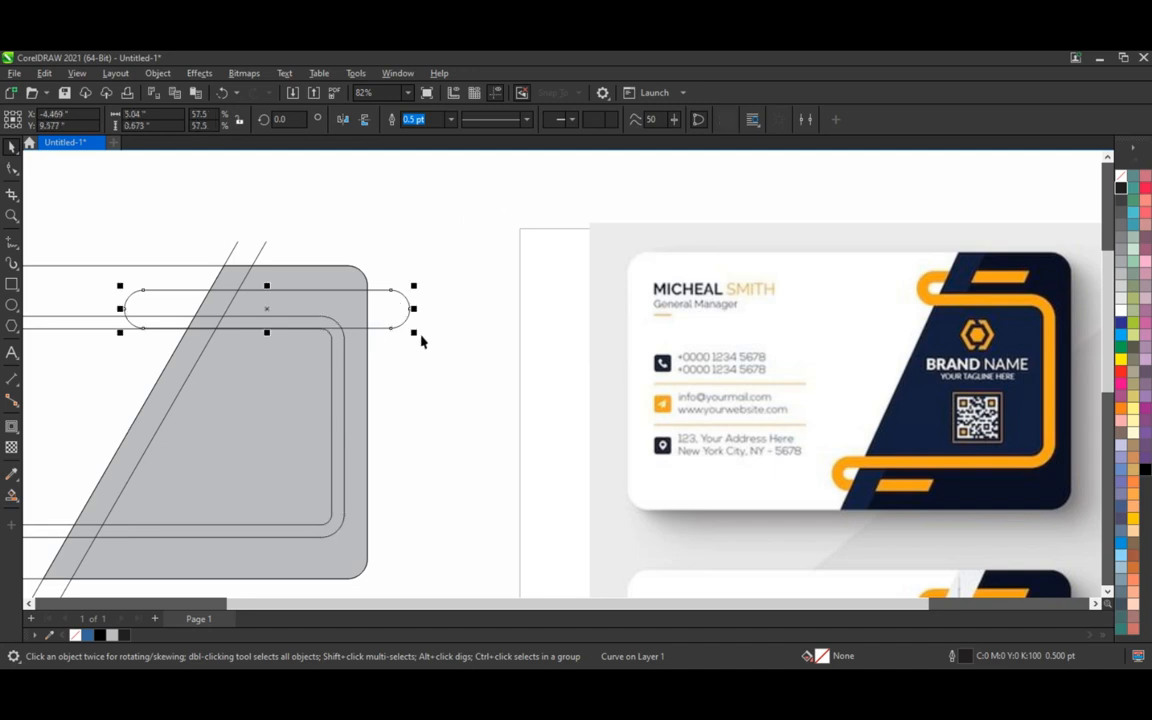
pyautogui.click(12, 427)
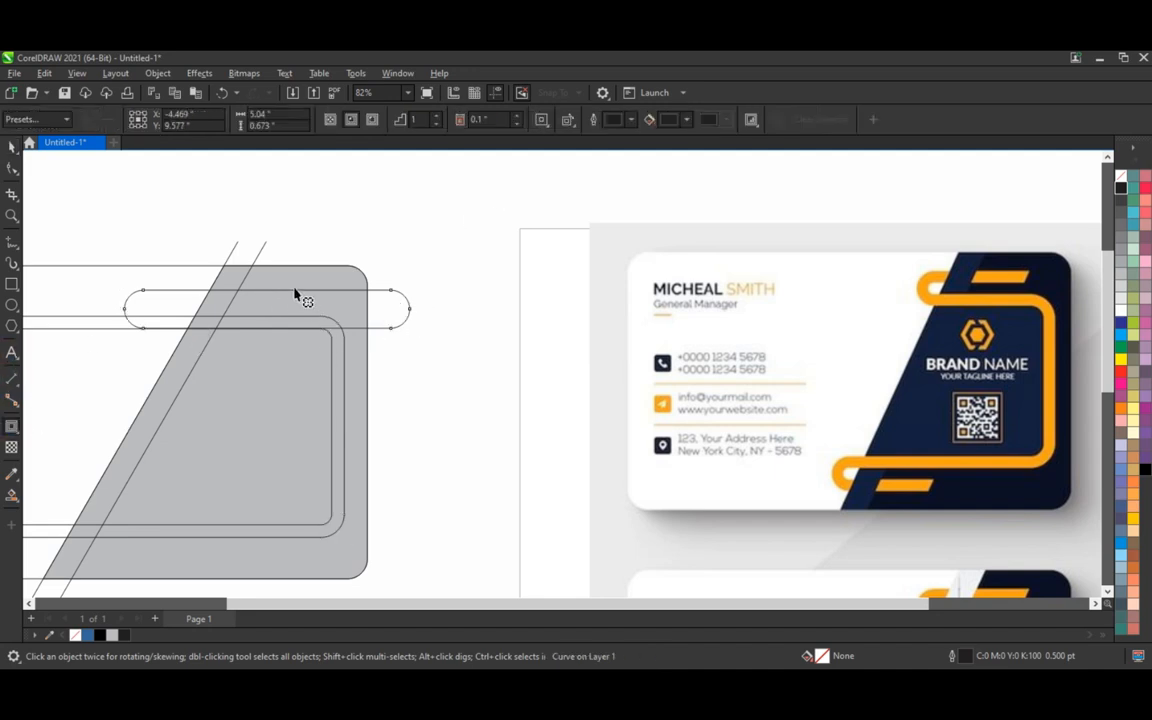
pyautogui.moveTo(278, 292); pyautogui.dragTo(278, 306)
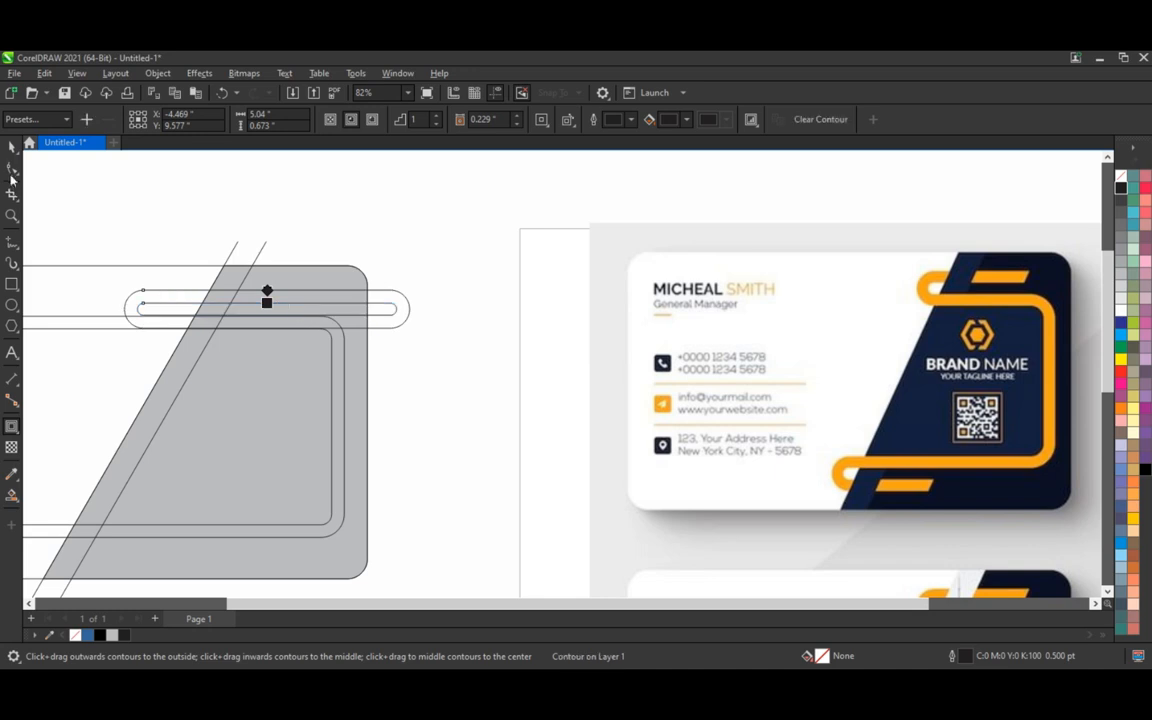
pyautogui.click(12, 146)
pyautogui.click(157, 73)
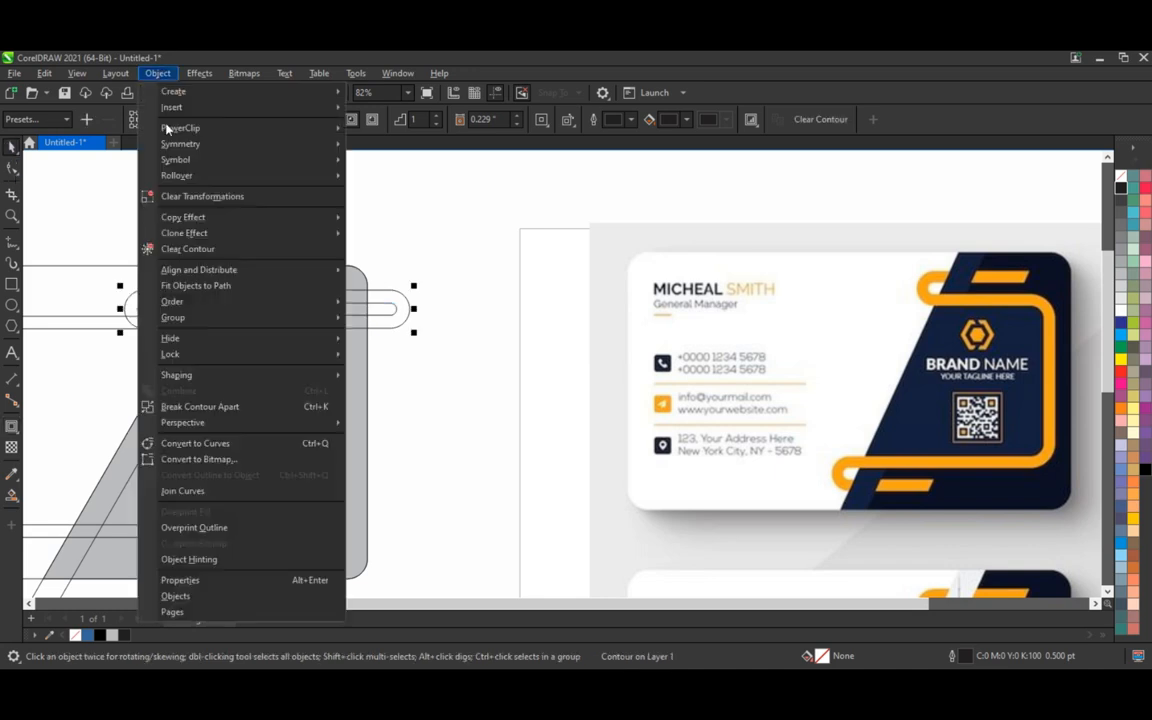
pyautogui.click(190, 406)
pyautogui.click(503, 277)
# Place a copy of the nested pill outlines along the frame's lower edge, across the two long diagonal lines.
pyautogui.scroll(-2, 503, 277)
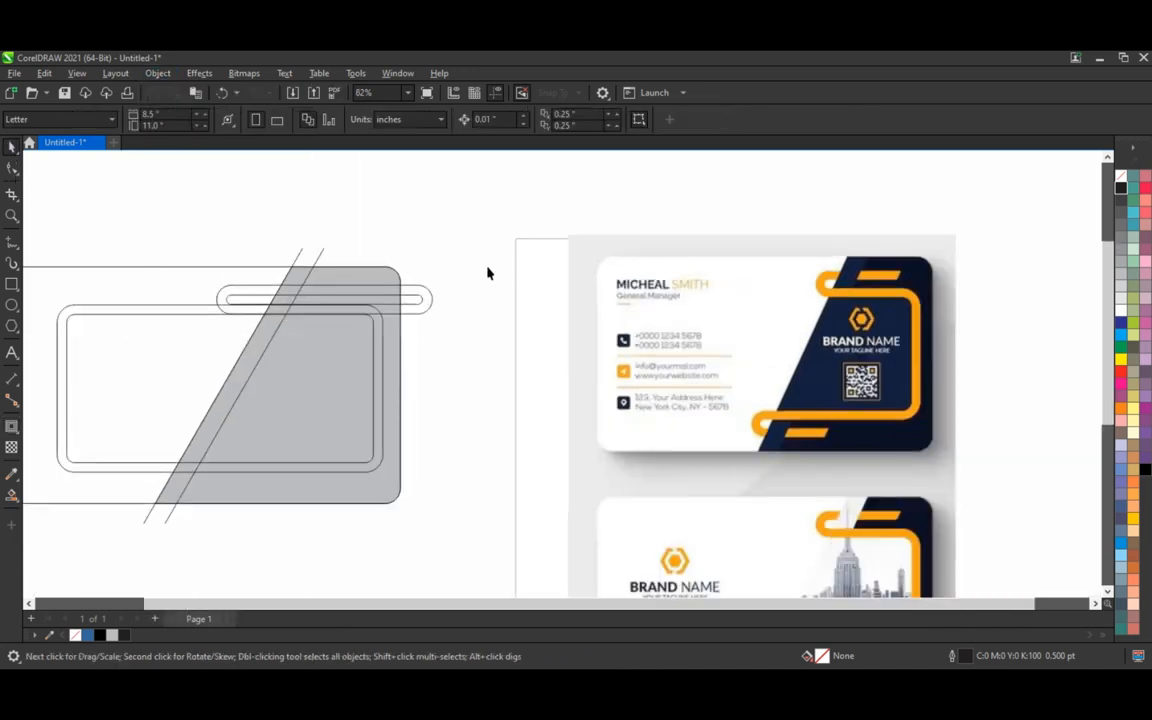
pyautogui.moveTo(404, 271); pyautogui.dragTo(195, 337)
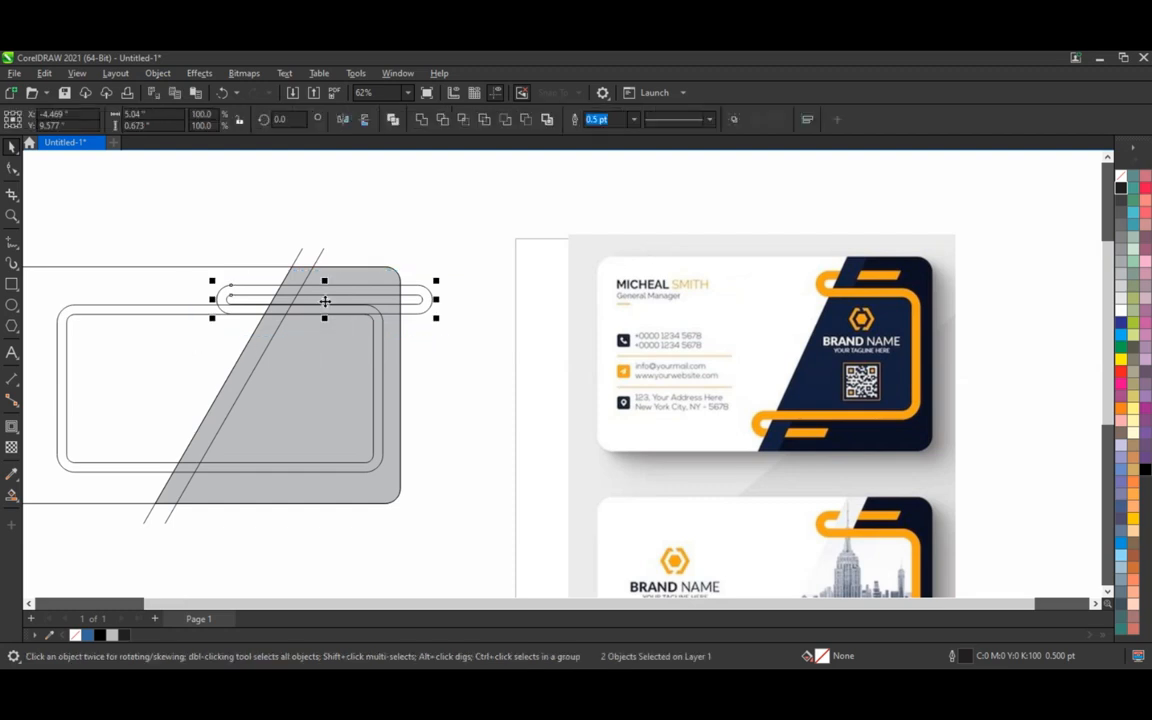
pyautogui.moveTo(325, 300); pyautogui.dragTo(300, 472)
pyautogui.scroll(4, 204, 481)
pyautogui.scroll(-2, 424, 308)
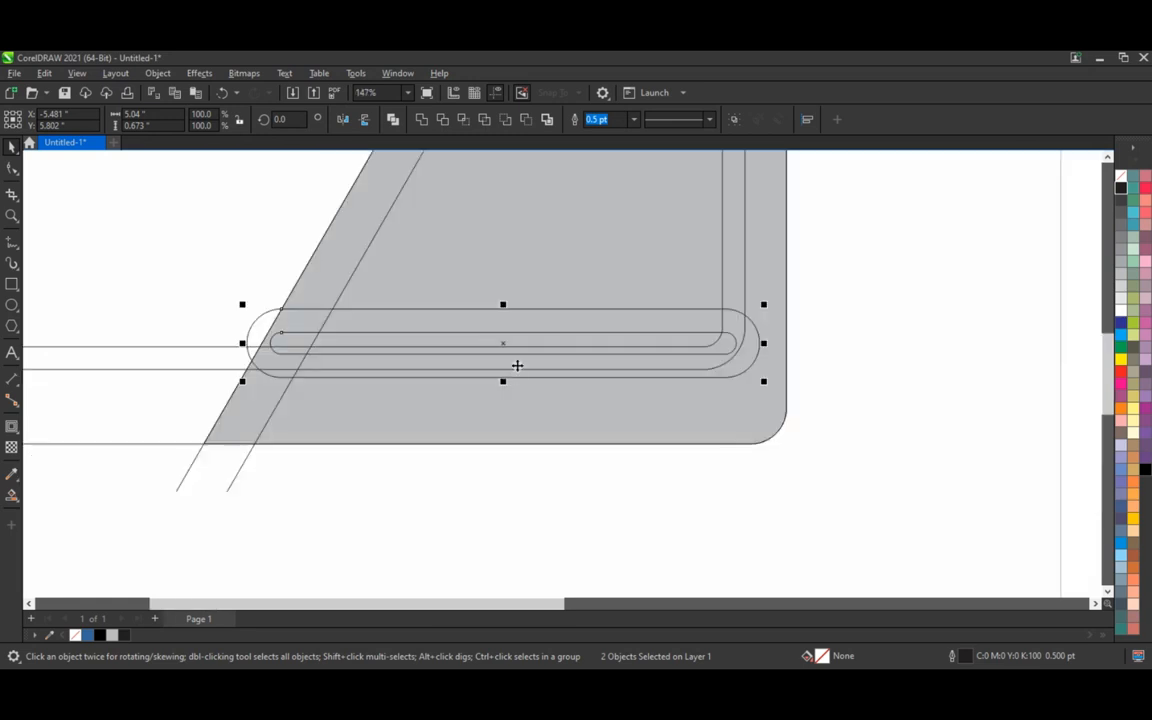
pyautogui.moveTo(502, 345); pyautogui.dragTo(352, 383)
pyautogui.scroll(-3, 312, 384)
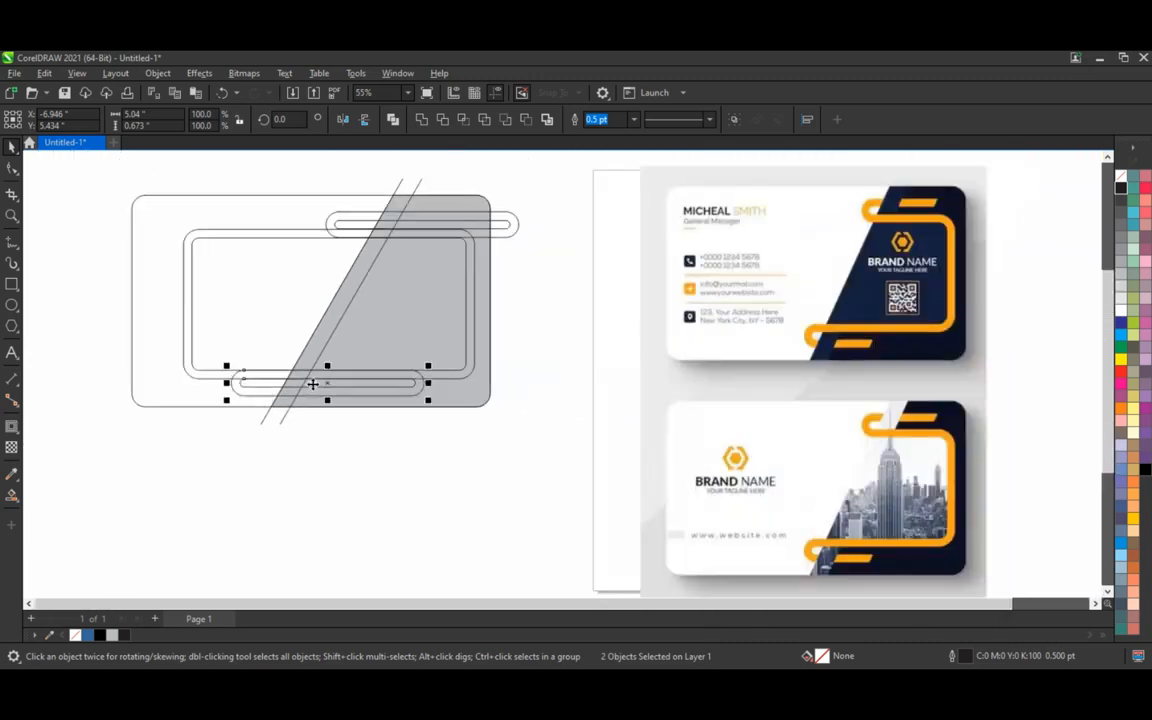
# Nudge the lower pair of pill outlines about 0.29 inches to the right.
pyautogui.press('Right')
pyautogui.press('Right')
pyautogui.press('Right')
pyautogui.press('Right')
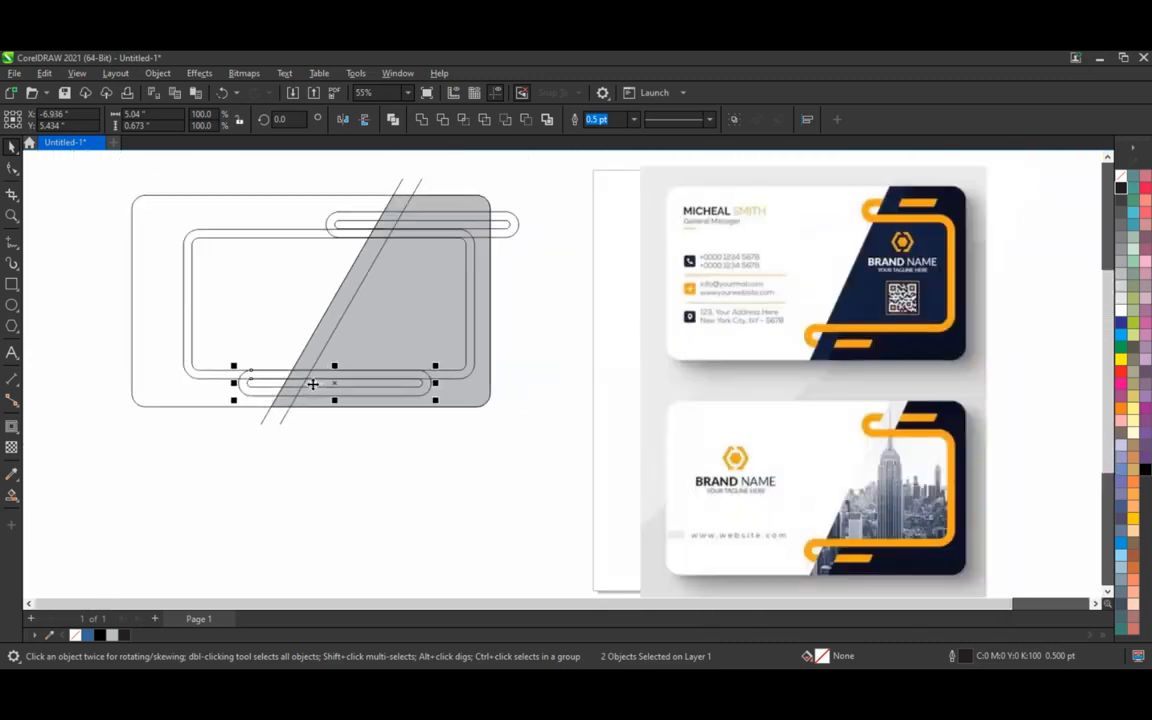
pyautogui.press('Right')
pyautogui.press('Right')
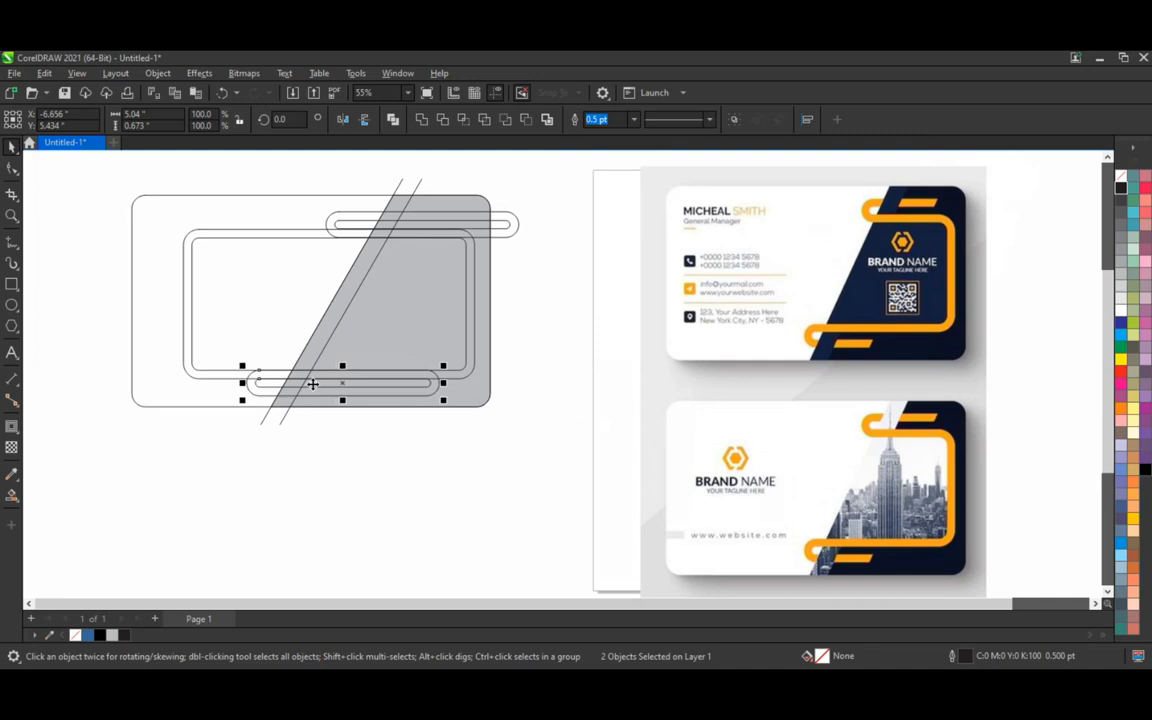
# Nudge the upper pair of pill outlines about 0.24 inches to the right.
pyautogui.click(355, 222)
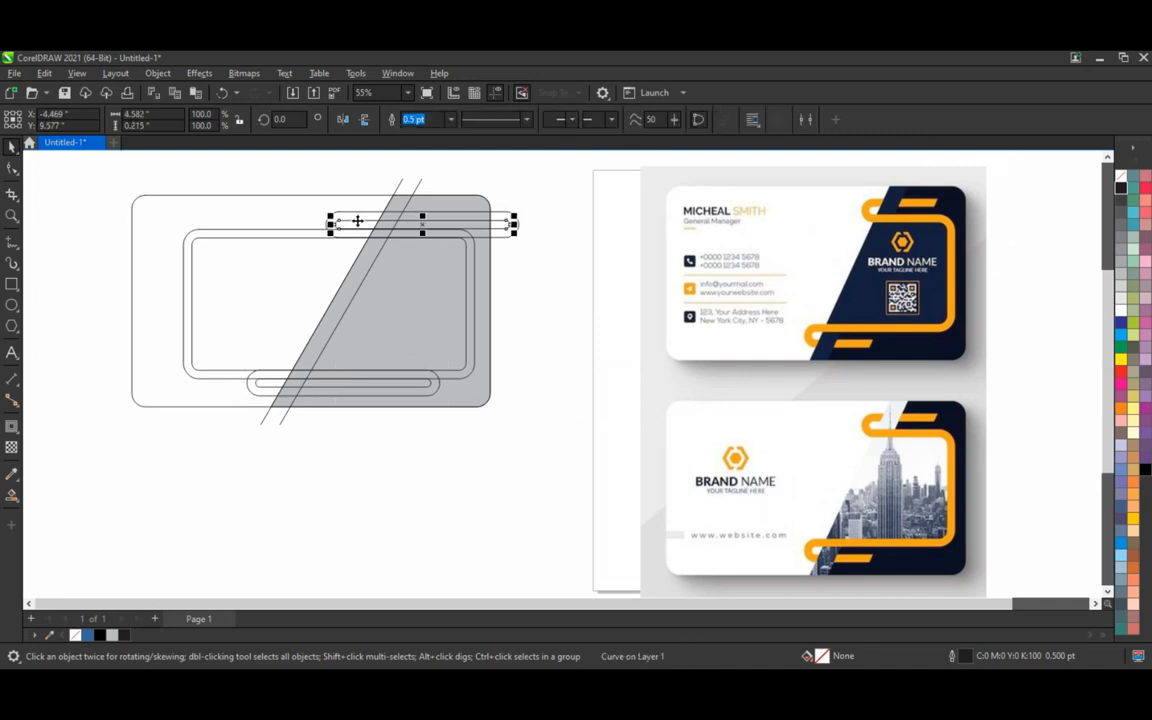
pyautogui.keyDown('shift'); pyautogui.click(357, 220); pyautogui.keyUp('shift')
pyautogui.press('Right')
pyautogui.press('Right')
pyautogui.press('Right')
pyautogui.press('Right')
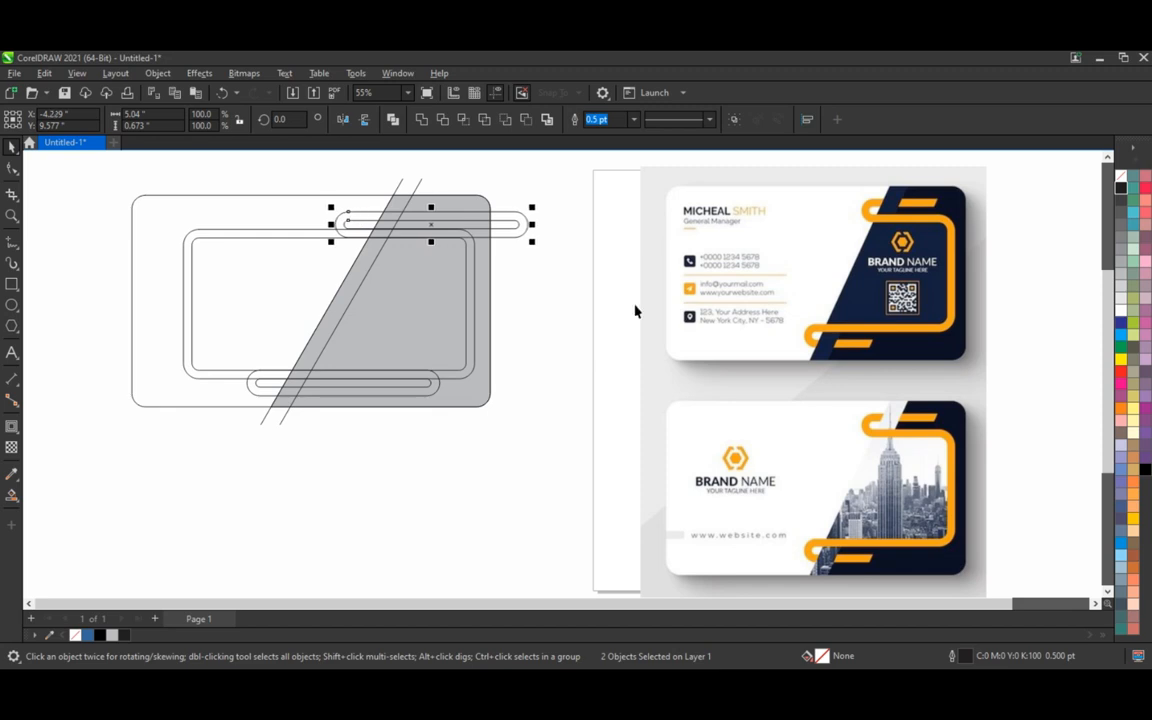
pyautogui.click(568, 322)
# Draw a short diagonal line, about 0.31 by 0.54 inches, across the upper pill's top band and copy it across the lower pill's bottom band.
pyautogui.click(12, 215)
pyautogui.moveTo(100, 162)
pyautogui.mouseDown()
pyautogui.moveTo(586, 417)
pyautogui.moveTo(1012, 487)
pyautogui.mouseUp()
pyautogui.click(12, 242)
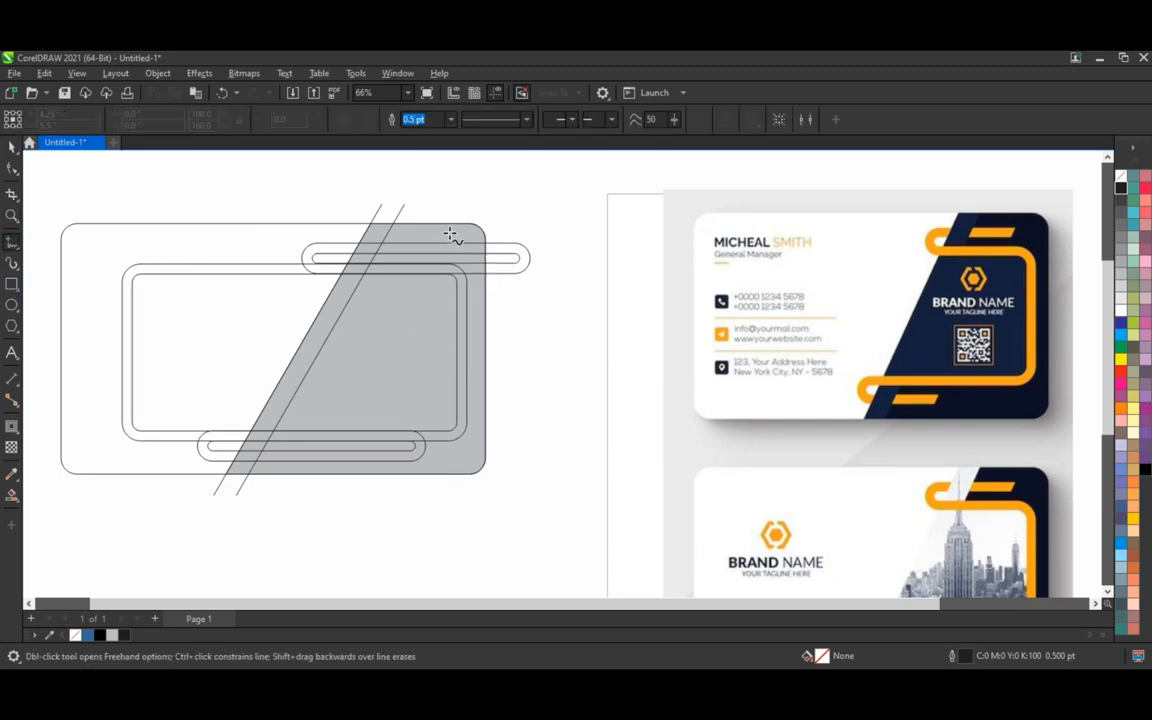
pyautogui.click(449, 233)
pyautogui.click(434, 256)
pyautogui.click(12, 147)
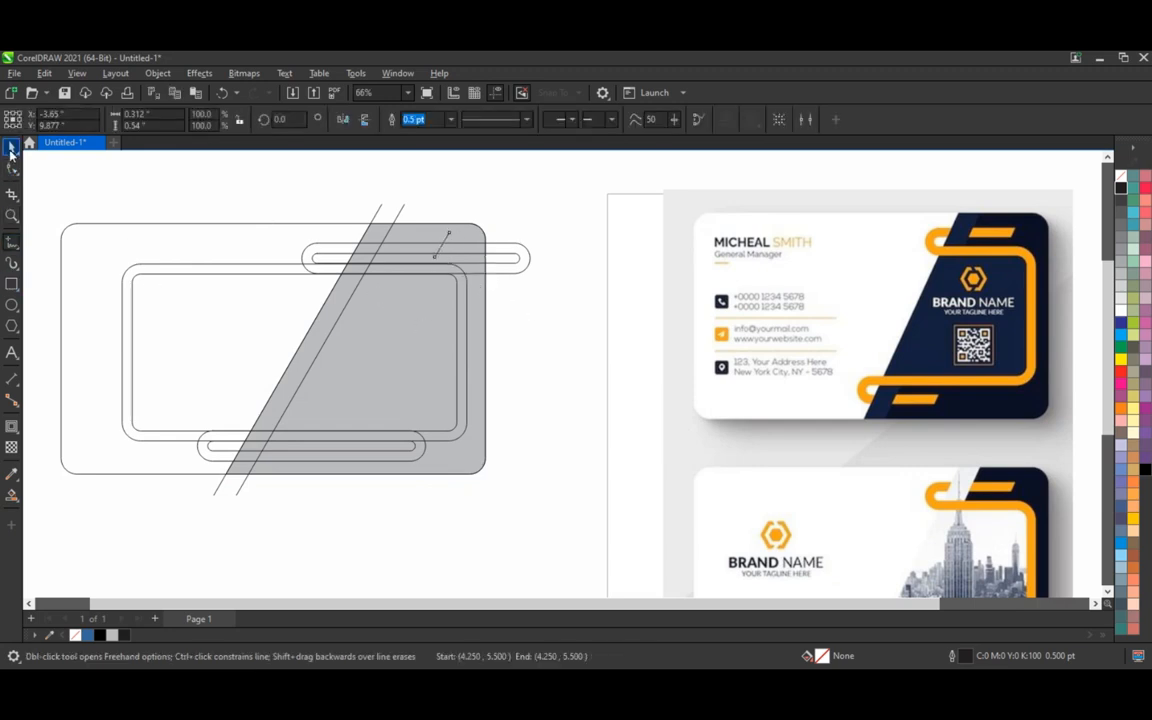
pyautogui.click(434, 256)
pyautogui.moveTo(434, 256); pyautogui.dragTo(342, 454)
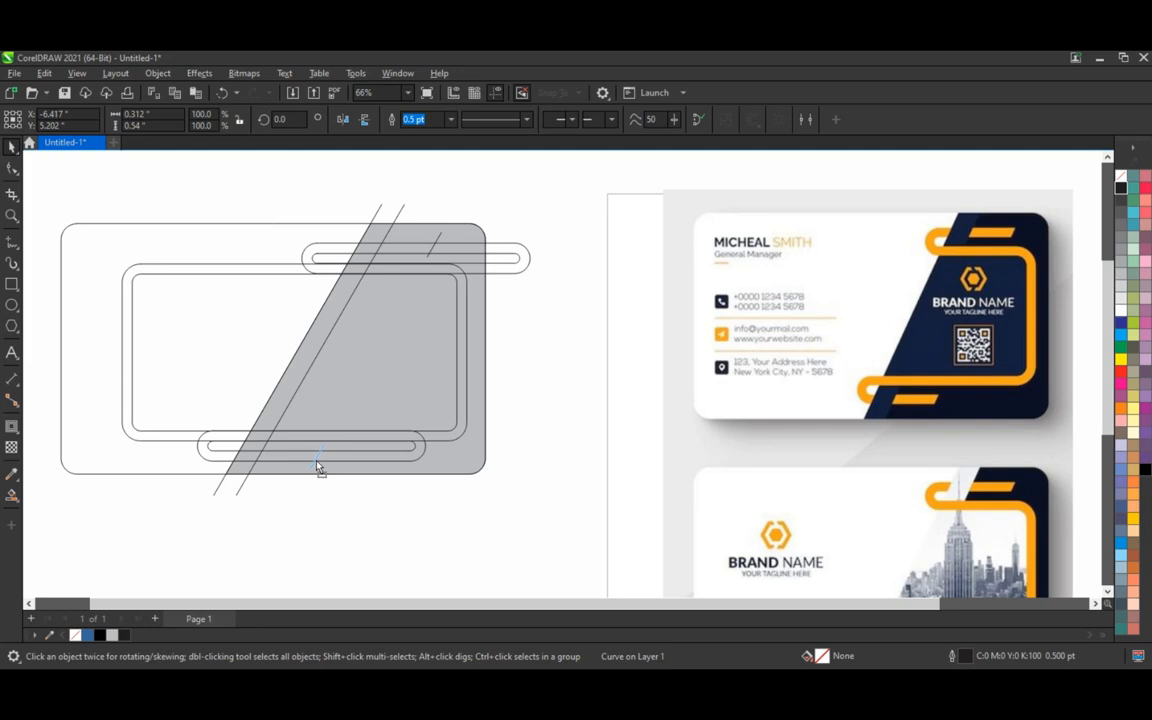
pyautogui.click(356, 504)
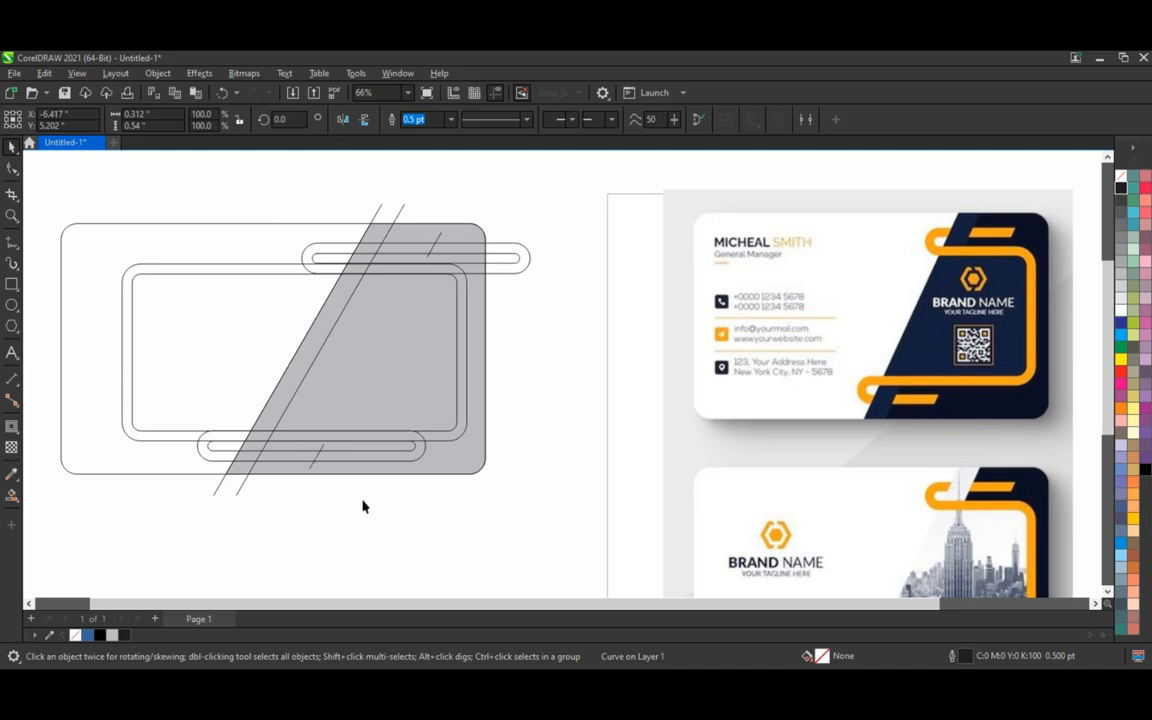
# Fill the upper ribbon bar, the rounded hook beside it and the frame's upper edge with blue using Smart Fill.
pyautogui.click(12, 495)
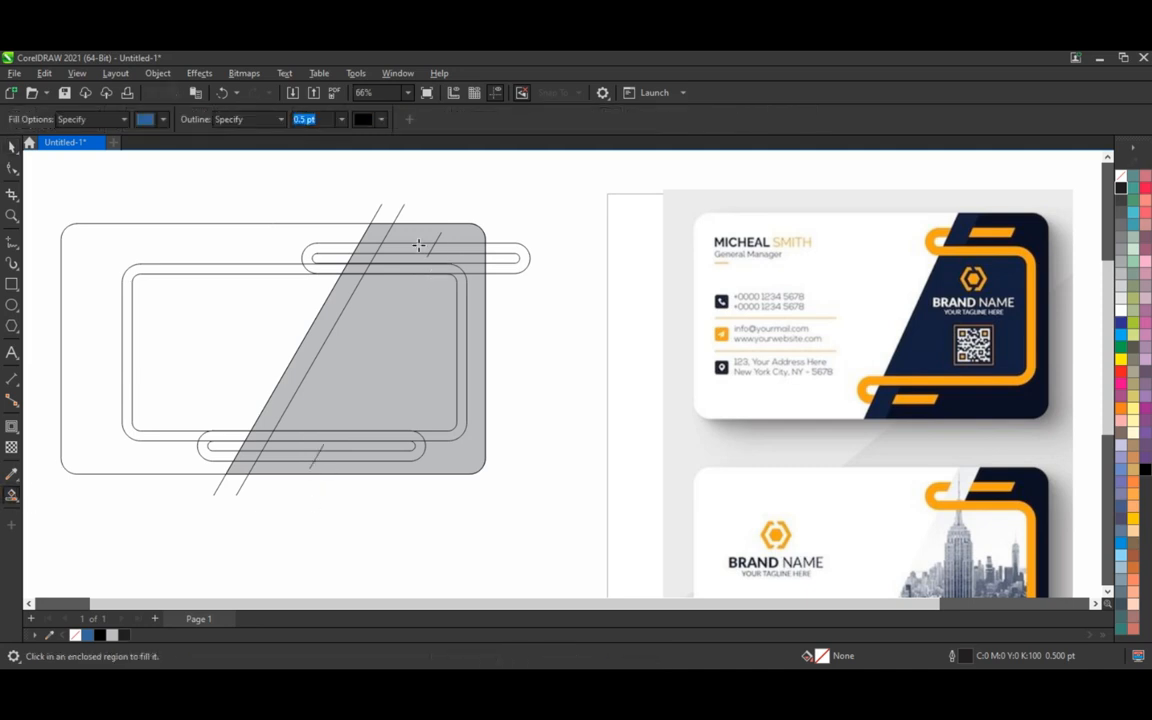
pyautogui.click(414, 249)
pyautogui.click(342, 249)
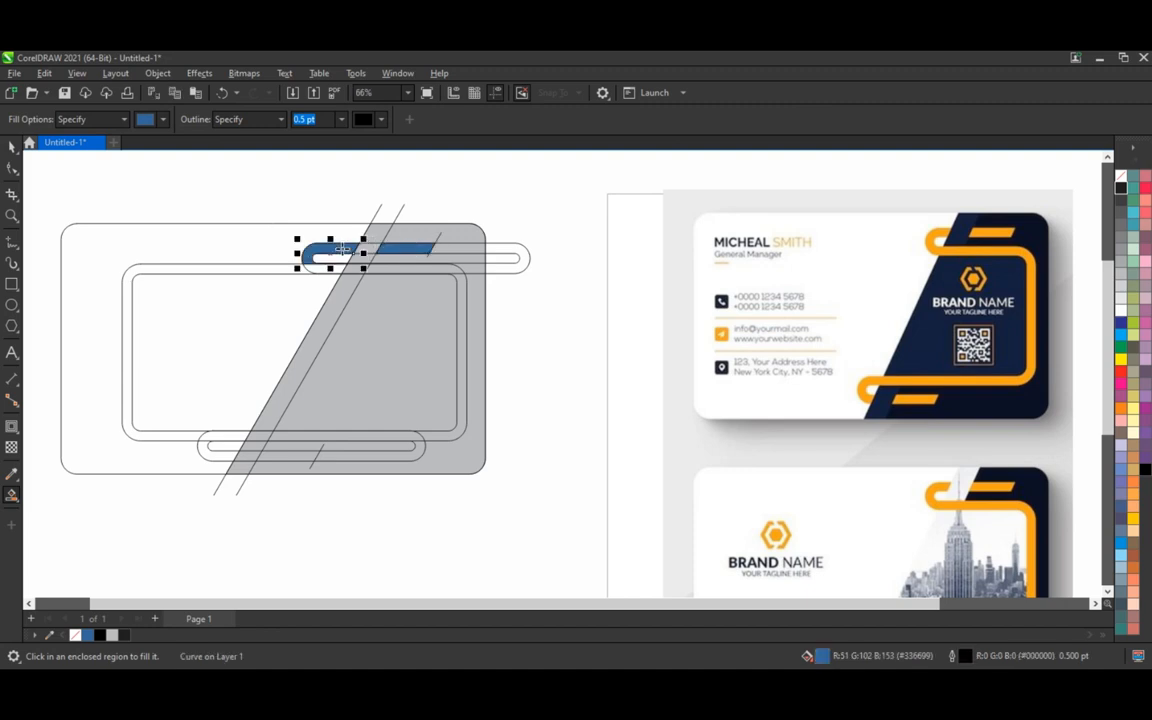
pyautogui.click(316, 268)
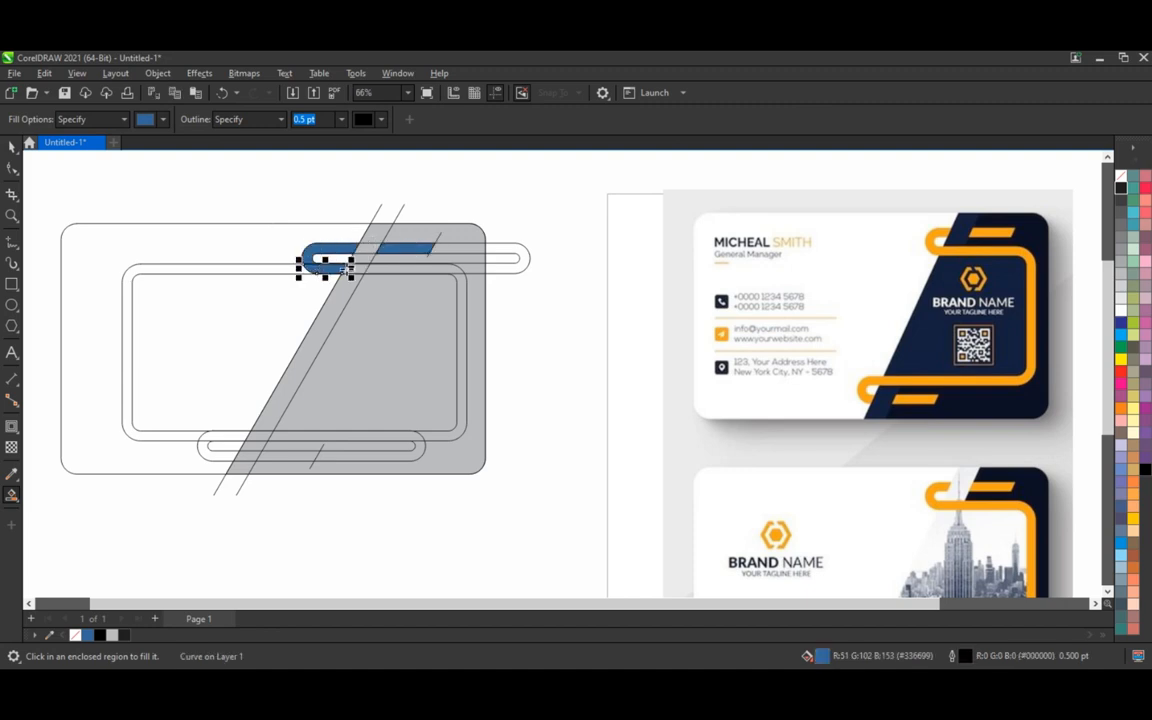
pyautogui.click(378, 268)
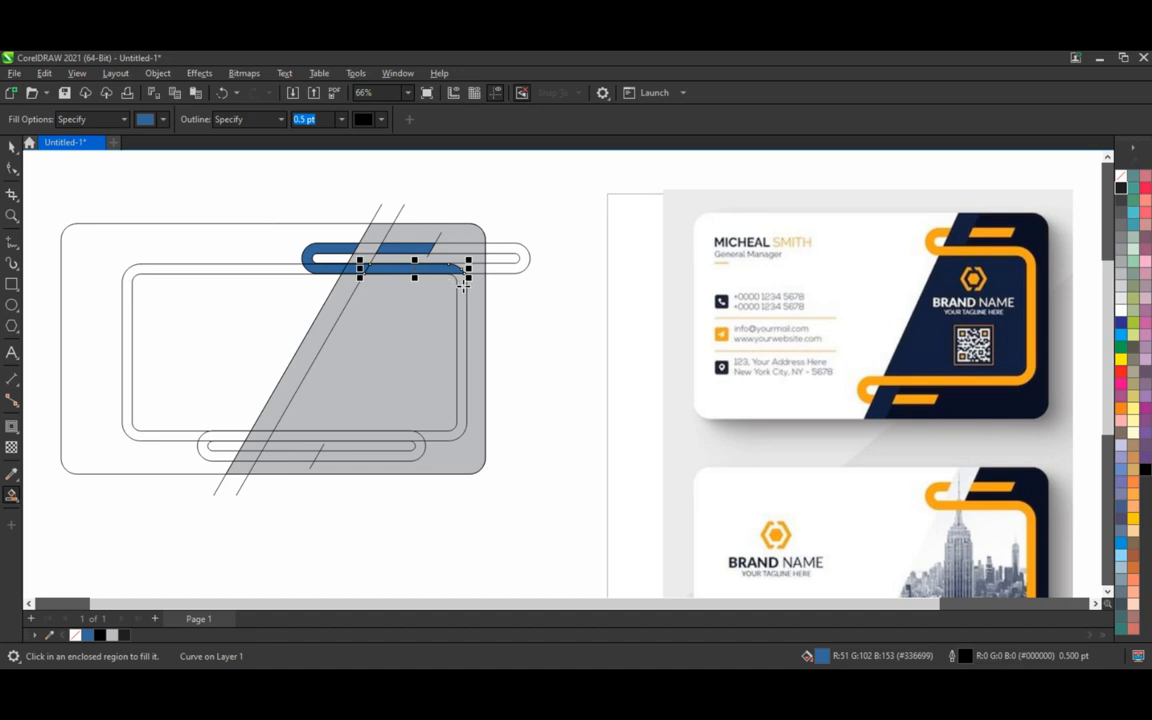
# Fill the frame's right side, its lower edge, the lower hook and the lower ribbon bar with blue using Smart Fill.
pyautogui.click(435, 425)
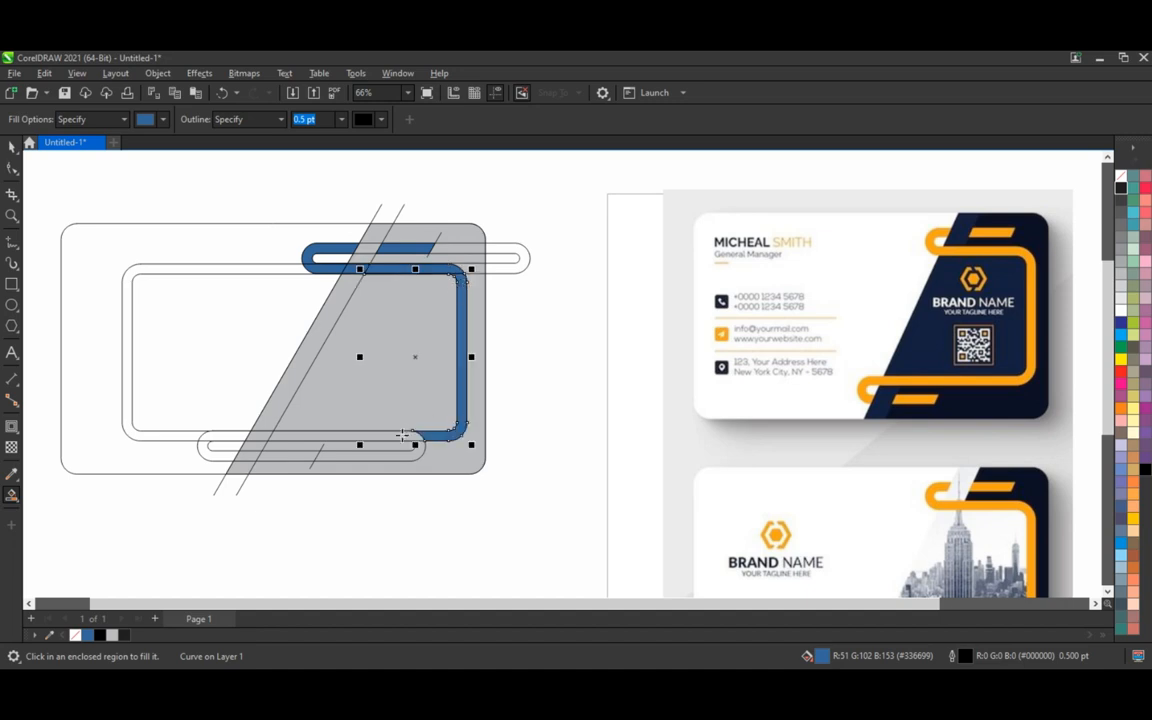
pyautogui.click(277, 434)
pyautogui.click(238, 434)
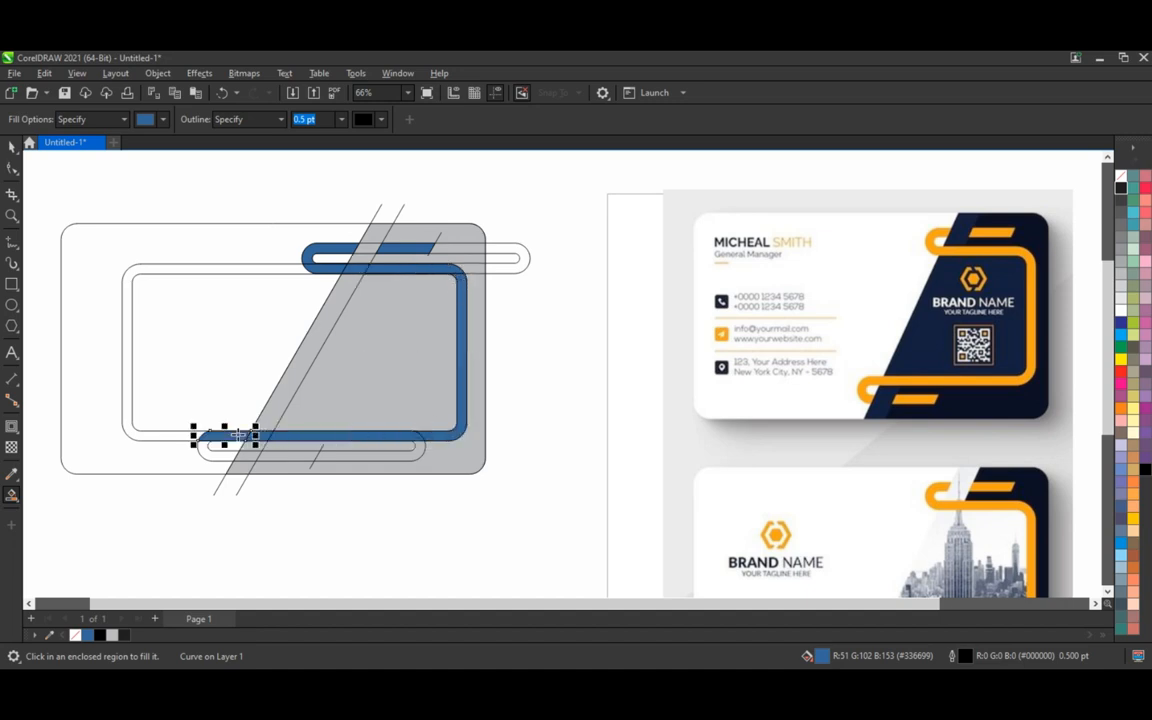
pyautogui.click(208, 450)
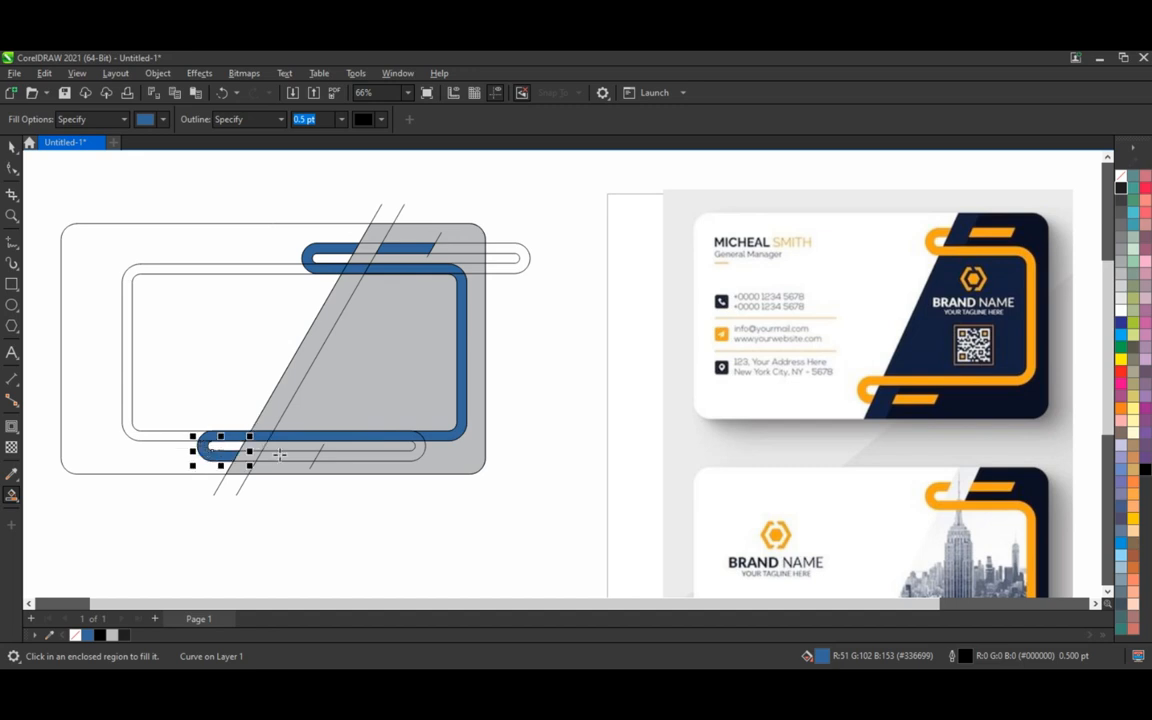
pyautogui.click(280, 454)
# Delete the lower pill outlines, the short diagonal line across them and the long diagonal line inside the grey panel.
pyautogui.click(10, 147)
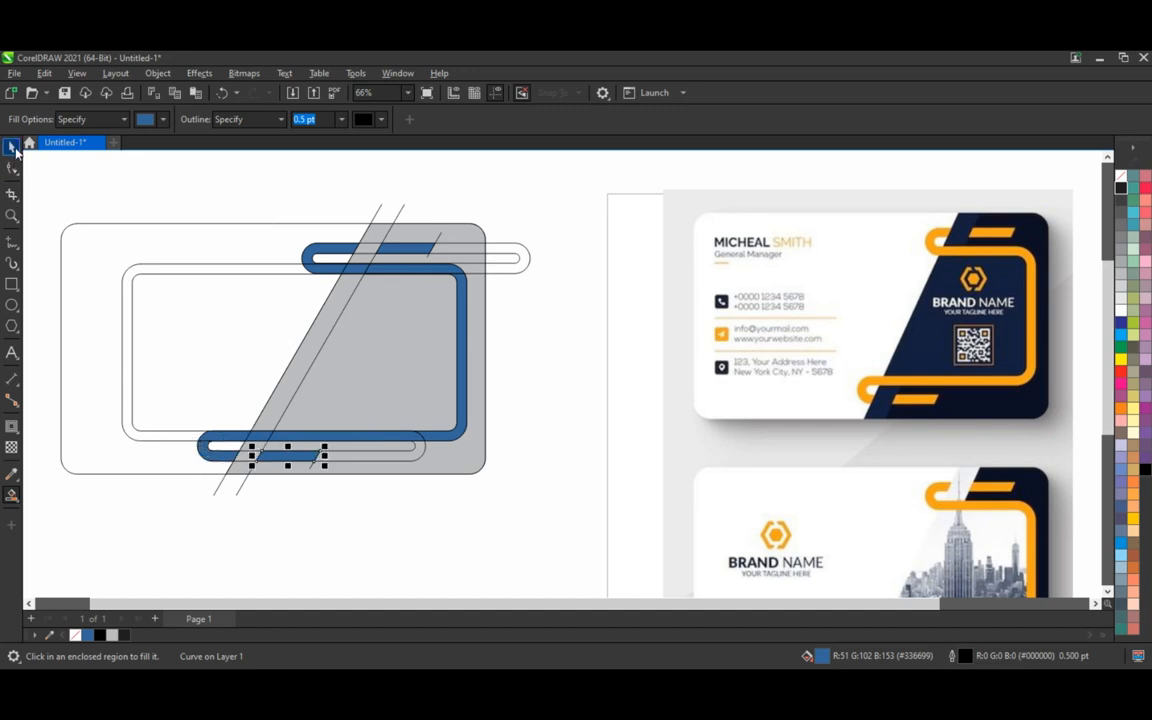
pyautogui.click(398, 452)
pyautogui.press('Escape')
pyautogui.click(404, 455)
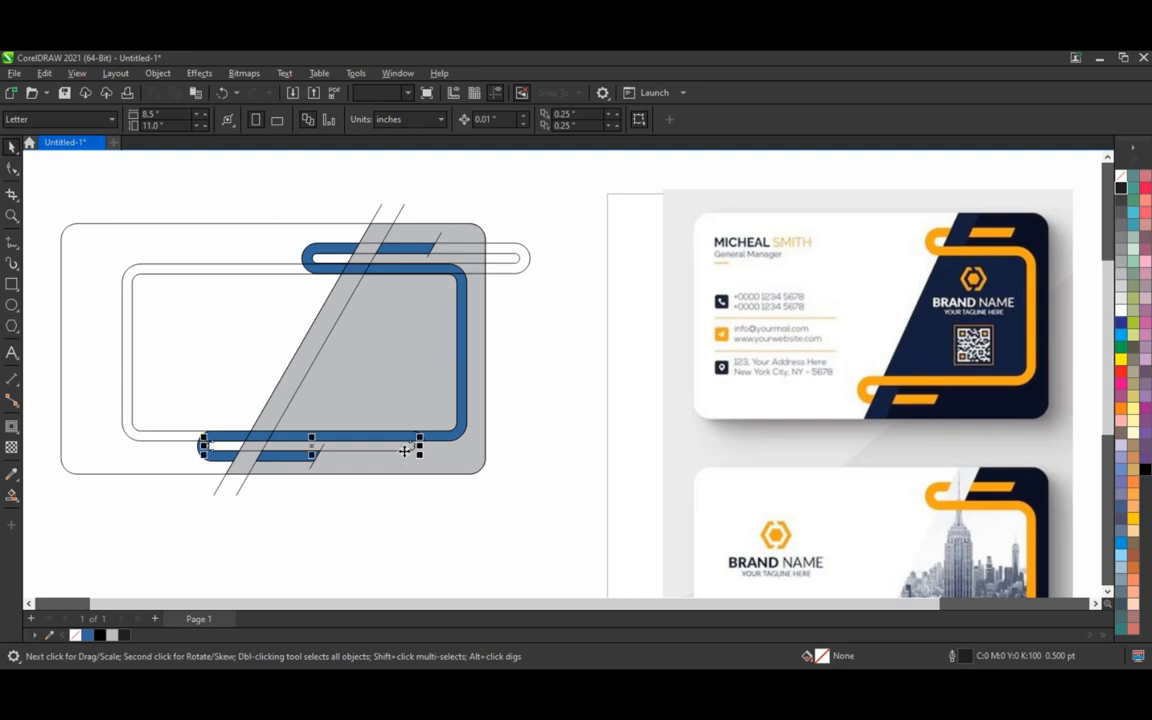
pyautogui.press('Escape')
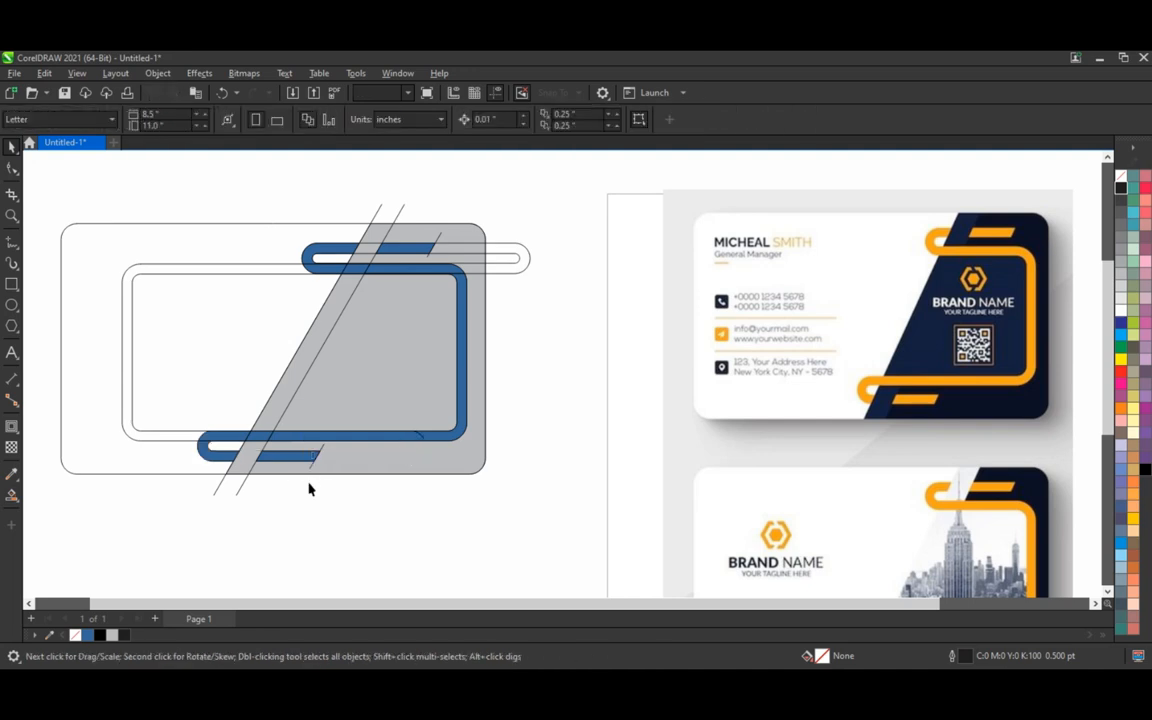
pyautogui.click(235, 493)
pyautogui.press('Escape')
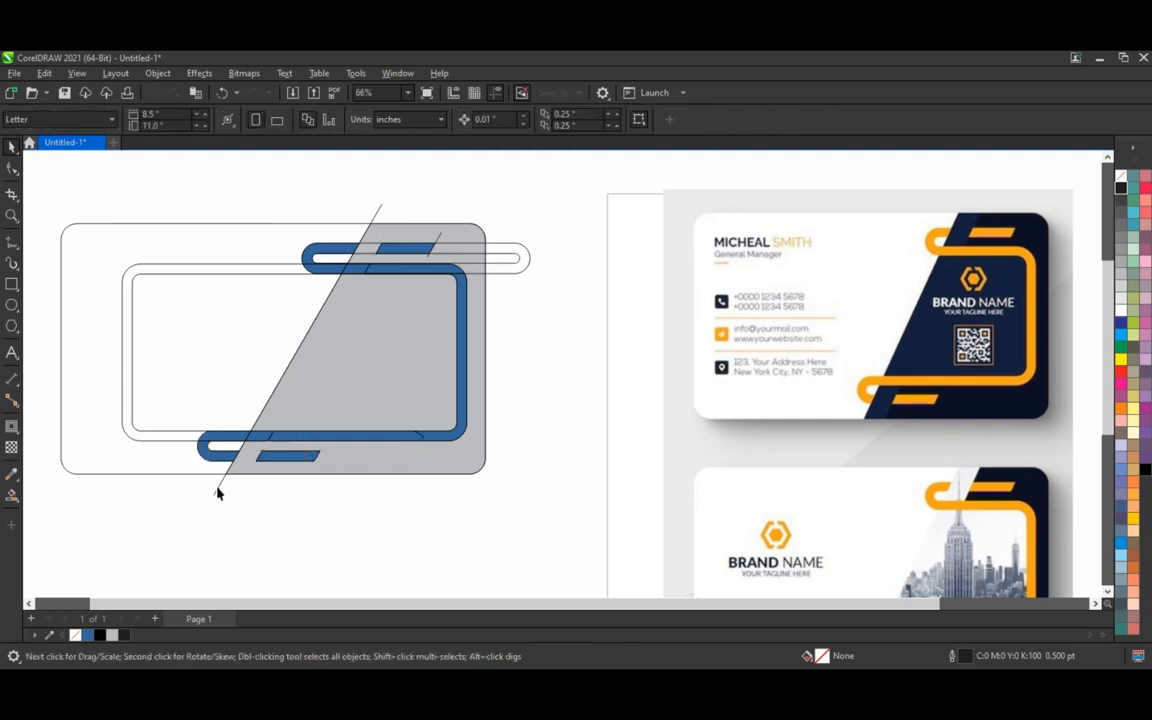
# Delete the remaining long and short diagonal lines, the upper pill outlines and the original frame outline.
pyautogui.click(216, 489)
pyautogui.press('Delete')
pyautogui.click(438, 240)
pyautogui.press('Delete')
pyautogui.click(527, 260)
pyautogui.press('Delete')
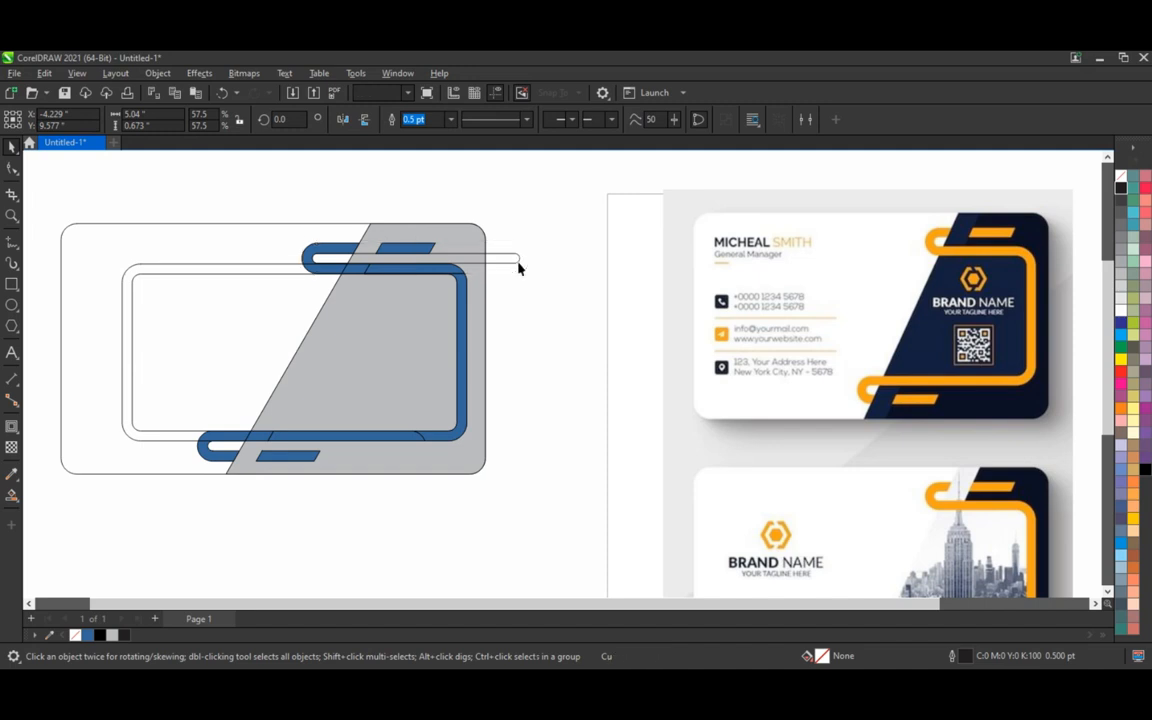
pyautogui.click(261, 282)
pyautogui.press('Delete')
# Weld the two pieces of the upper ribbon hook together and try to join the frame's right side to it.
pyautogui.moveTo(189, 206); pyautogui.dragTo(347, 249)
pyautogui.click(318, 265)
pyautogui.keyDown('shift'); pyautogui.click(324, 268); pyautogui.keyUp('shift')
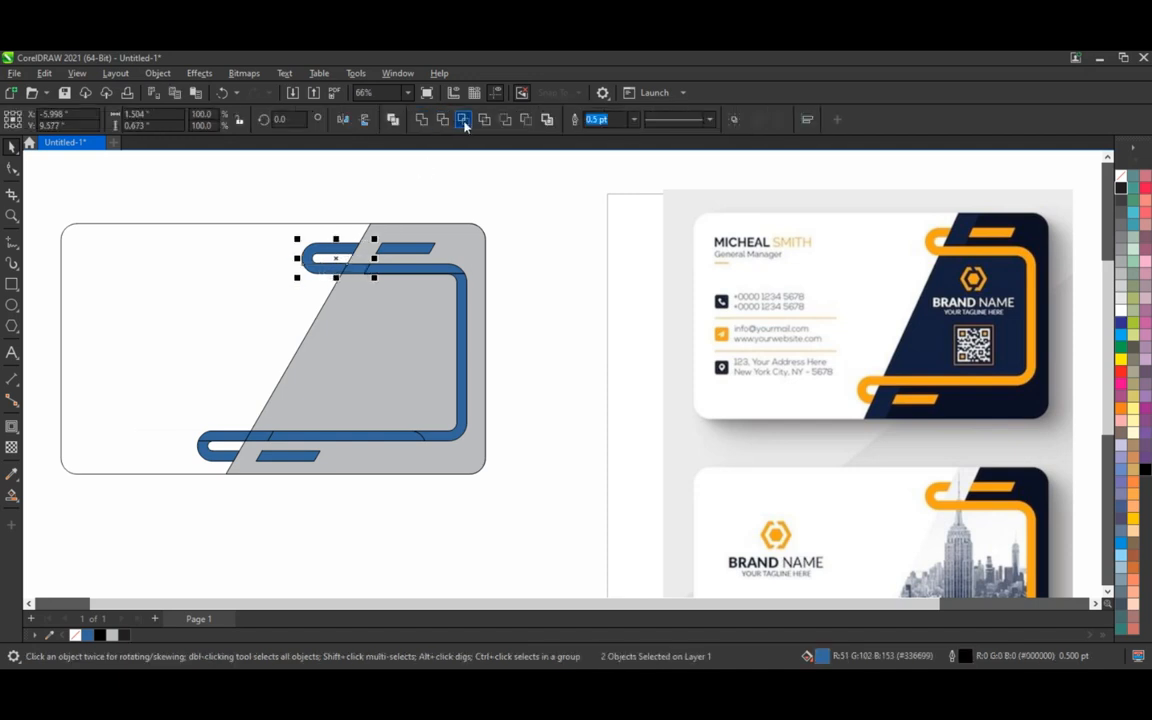
pyautogui.keyDown('shift'); pyautogui.click(465, 297); pyautogui.keyUp('shift')
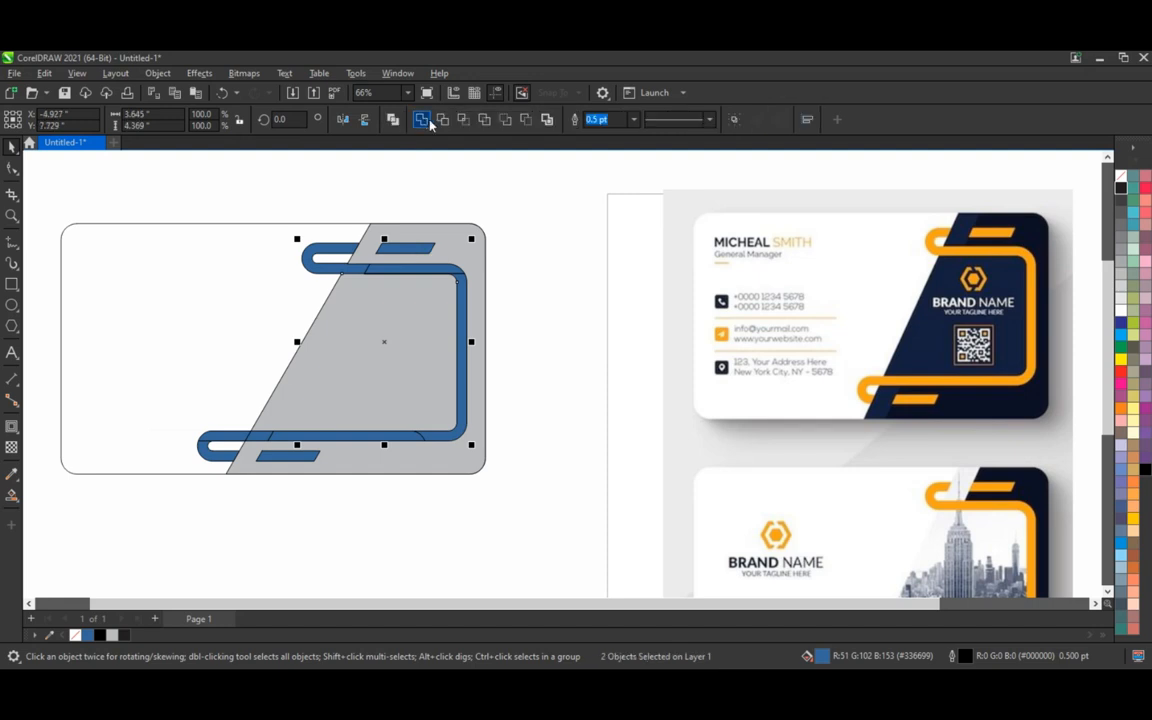
pyautogui.click(532, 270)
# Weld the ribbon's upper edge to the upper hook, and join the right side to them.
pyautogui.click(378, 268)
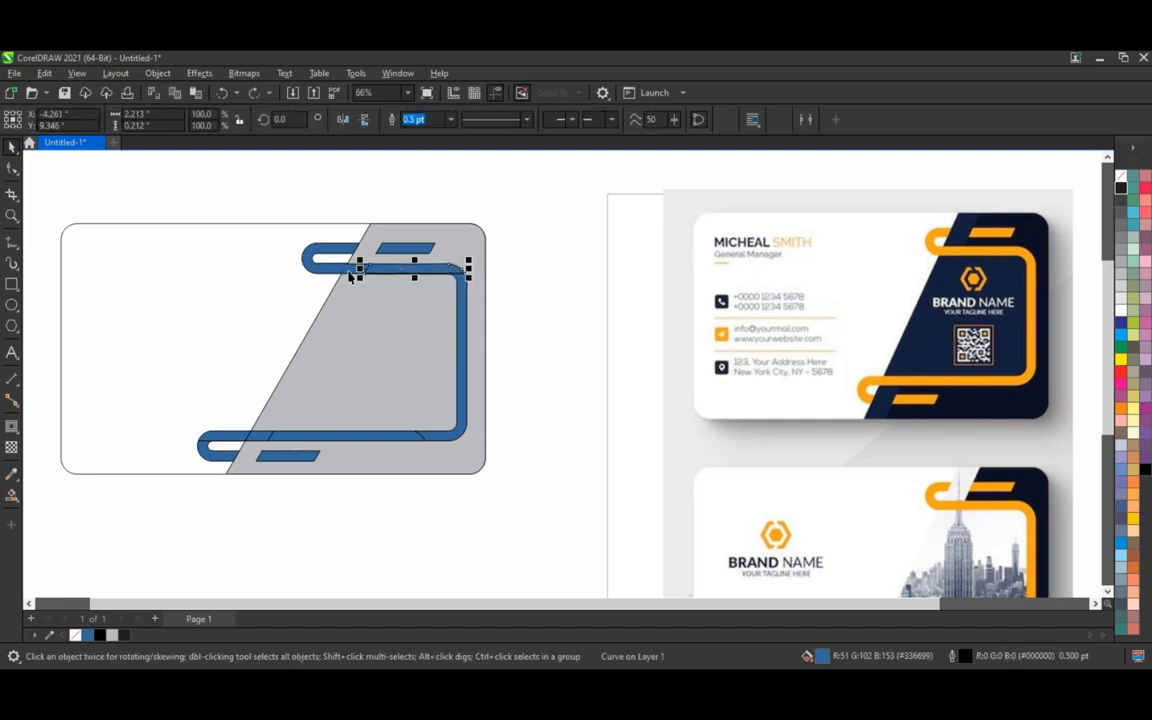
pyautogui.keyDown('shift'); pyautogui.click(318, 248); pyautogui.keyUp('shift')
pyautogui.click(421, 121)
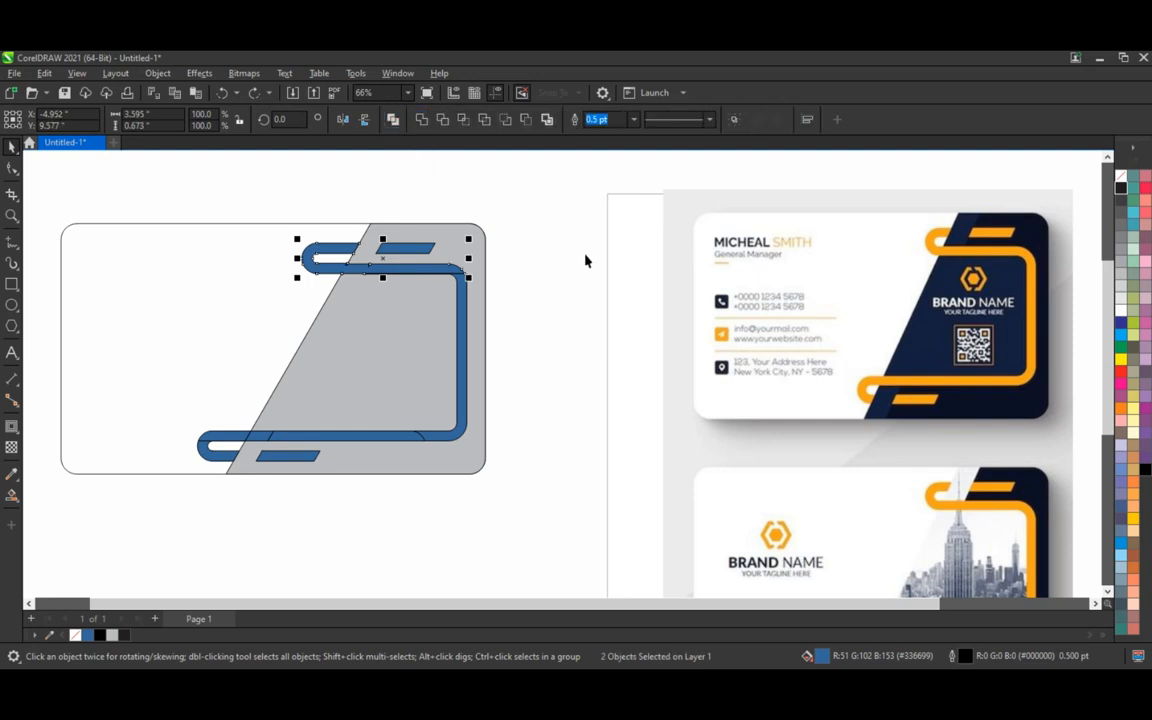
pyautogui.keyDown('shift'); pyautogui.click(465, 300); pyautogui.keyUp('shift')
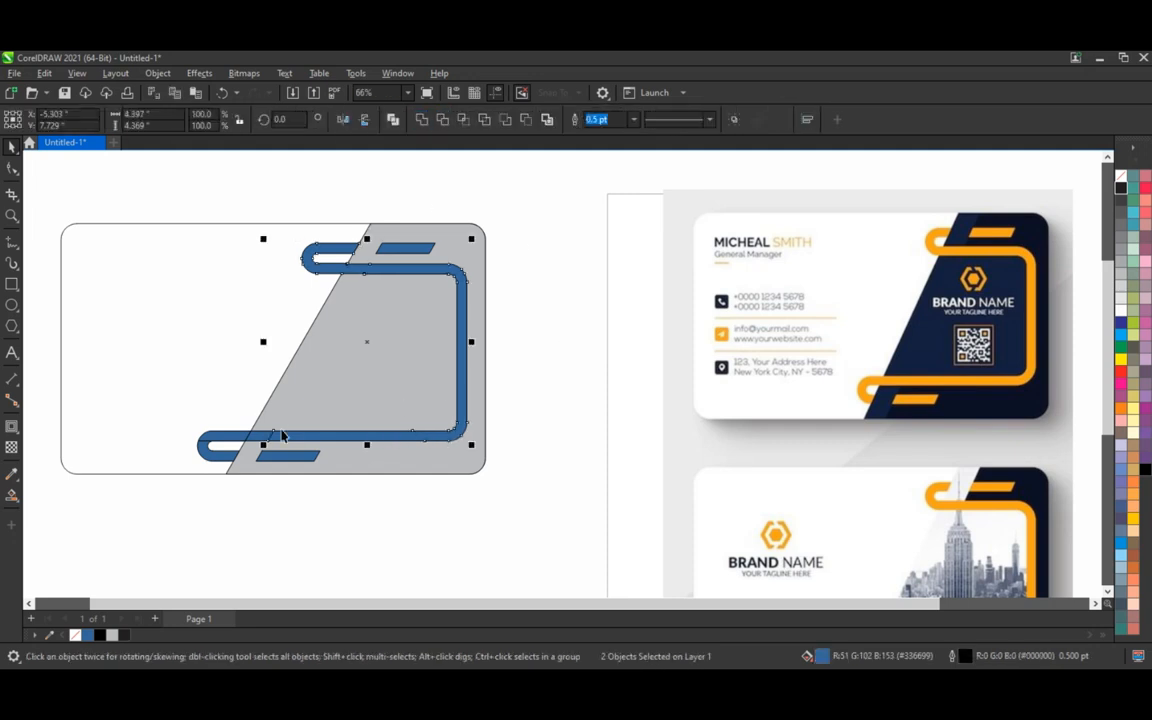
# Weld the ribbon frame, its lower hook and the short slanted bars into one shape.
pyautogui.click(244, 388)
pyautogui.keyDown('shift'); pyautogui.click(237, 390); pyautogui.keyUp('shift')
pyautogui.click(424, 121)
pyautogui.keyDown('shift'); pyautogui.click(214, 446); pyautogui.keyUp('shift')
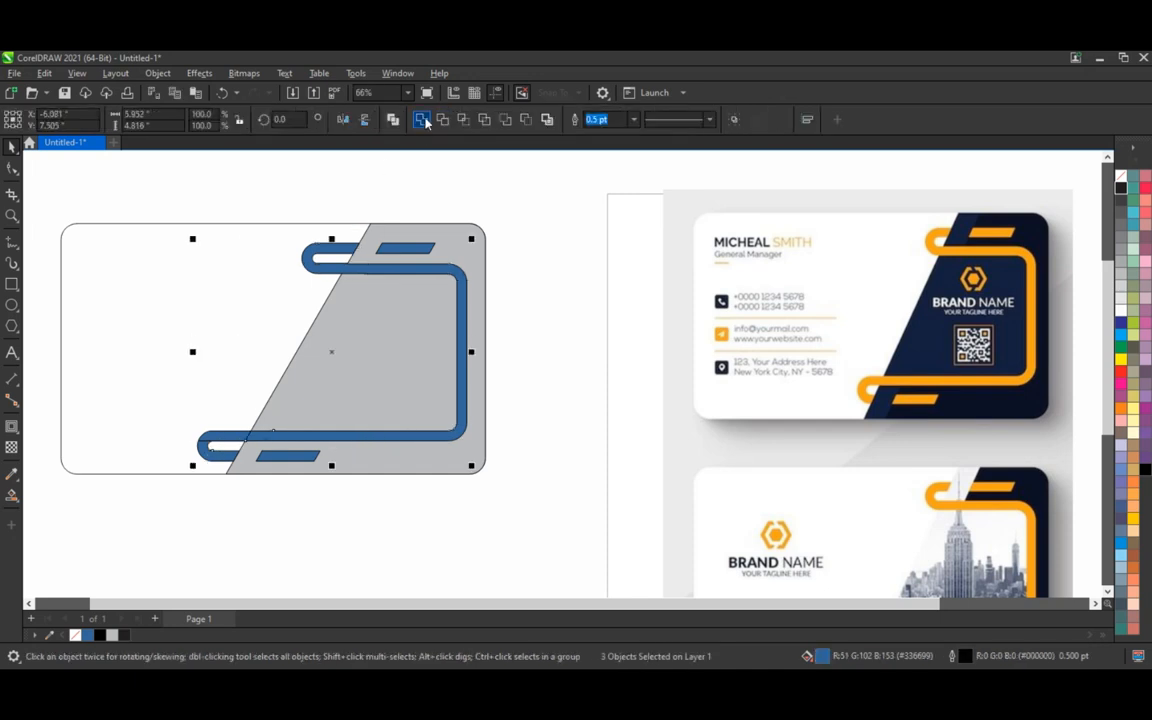
pyautogui.click(424, 121)
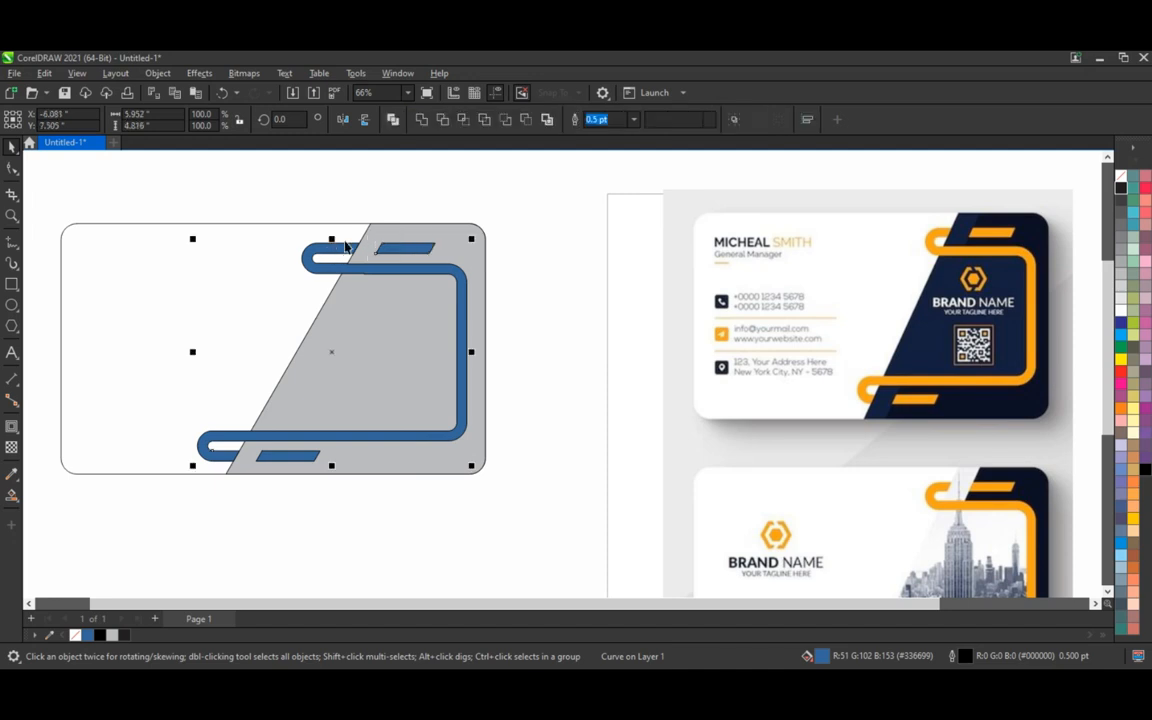
pyautogui.keyDown('shift'); pyautogui.click(285, 454); pyautogui.keyUp('shift')
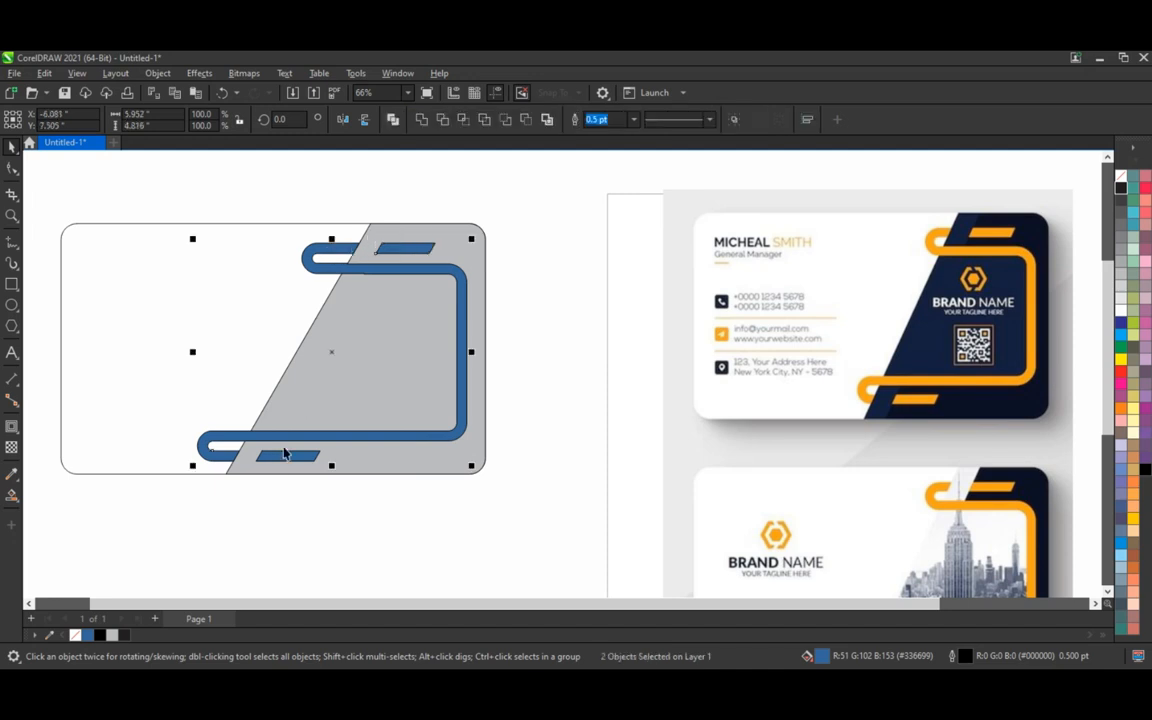
pyautogui.click(422, 118)
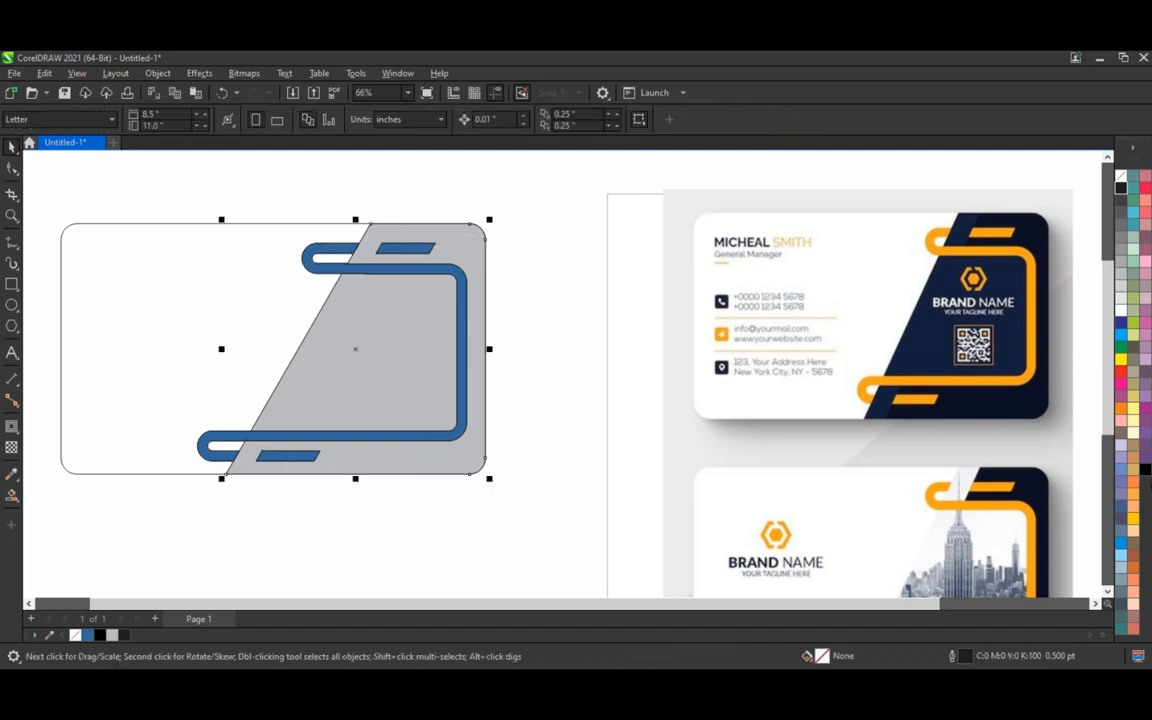
# Fill the diagonal panel with black and the welded ribbon with yellow.
pyautogui.click(1146, 474)
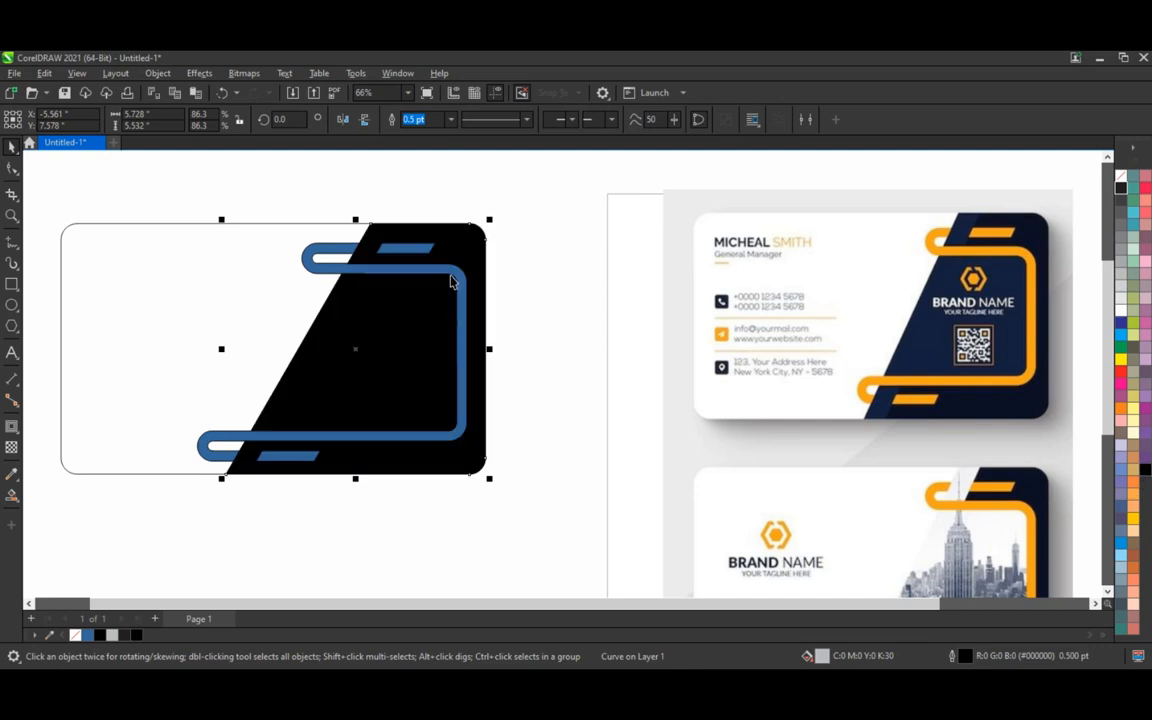
pyautogui.click(459, 277)
pyautogui.click(1133, 519)
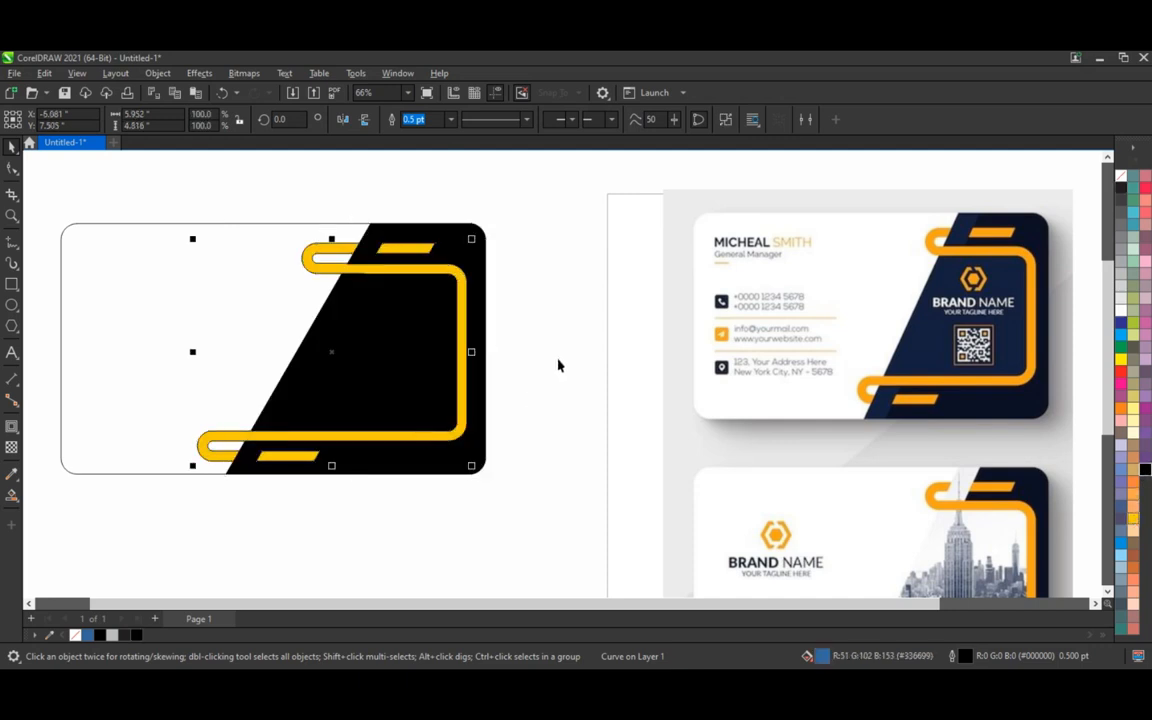
pyautogui.click(578, 365)
# Apply an elliptical fountain fill to the diagonal panel, running from dark blue at its centre to black at the edges.
pyautogui.scroll(-1, 591, 406)
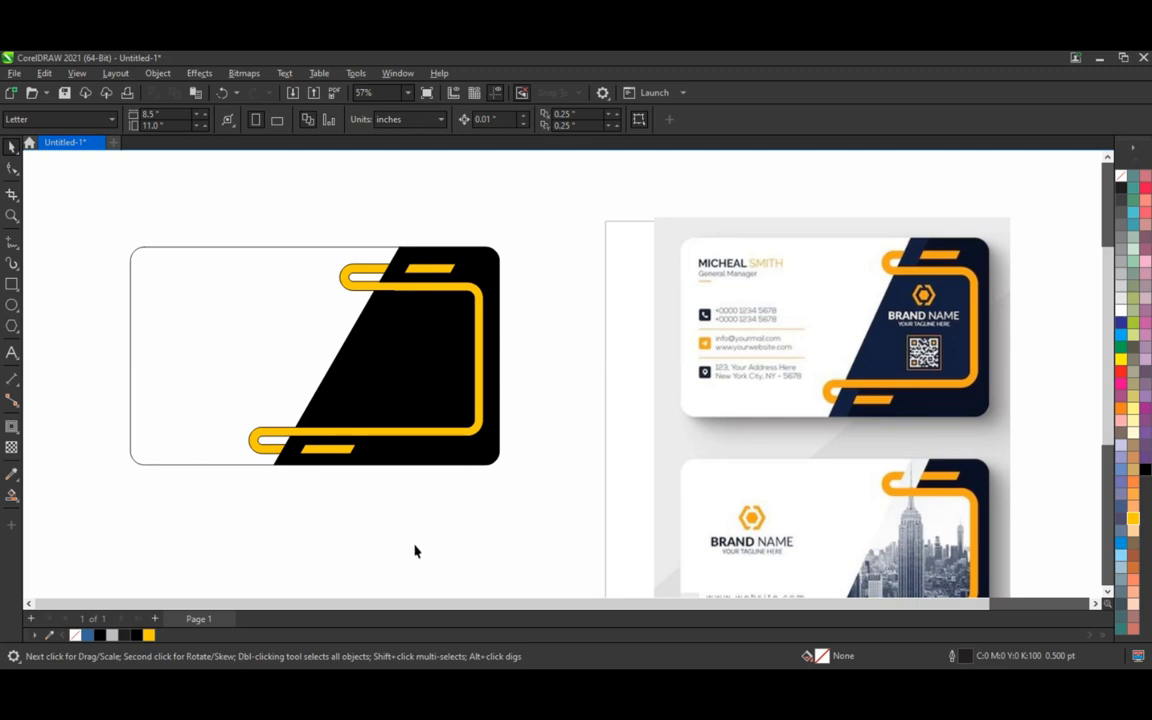
pyautogui.click(373, 327)
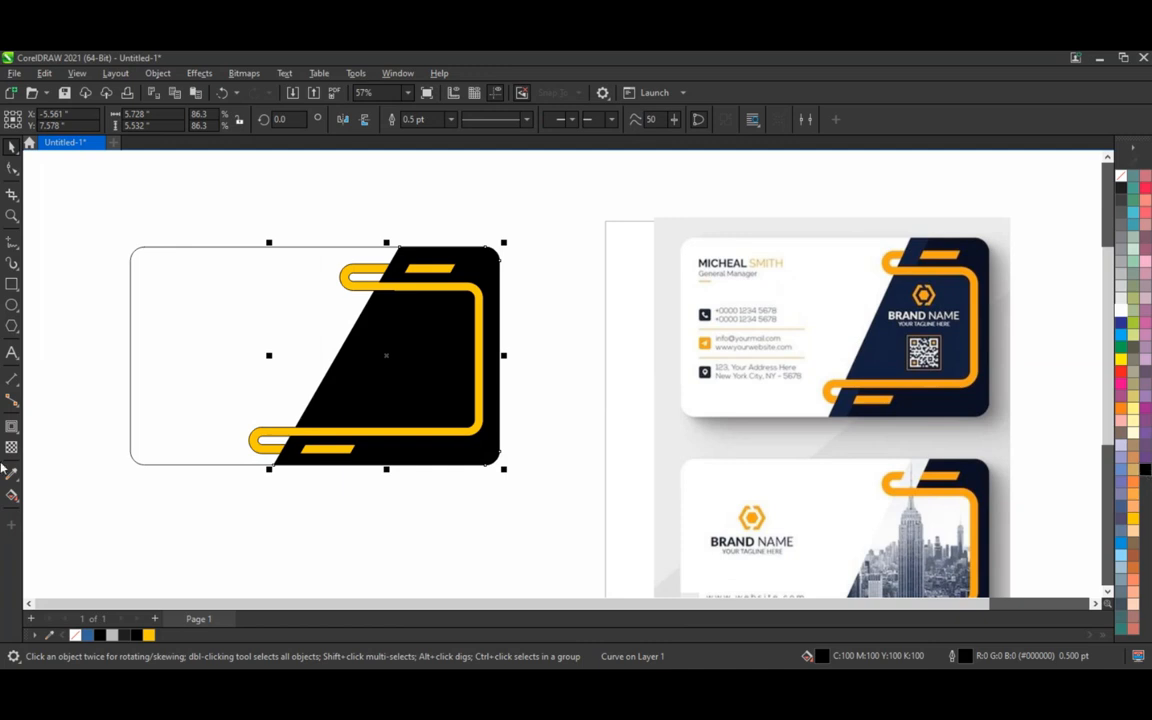
pyautogui.click(12, 495)
pyautogui.moveTo(471, 398); pyautogui.dragTo(347, 366)
pyautogui.moveTo(347, 366); pyautogui.dragTo(296, 347)
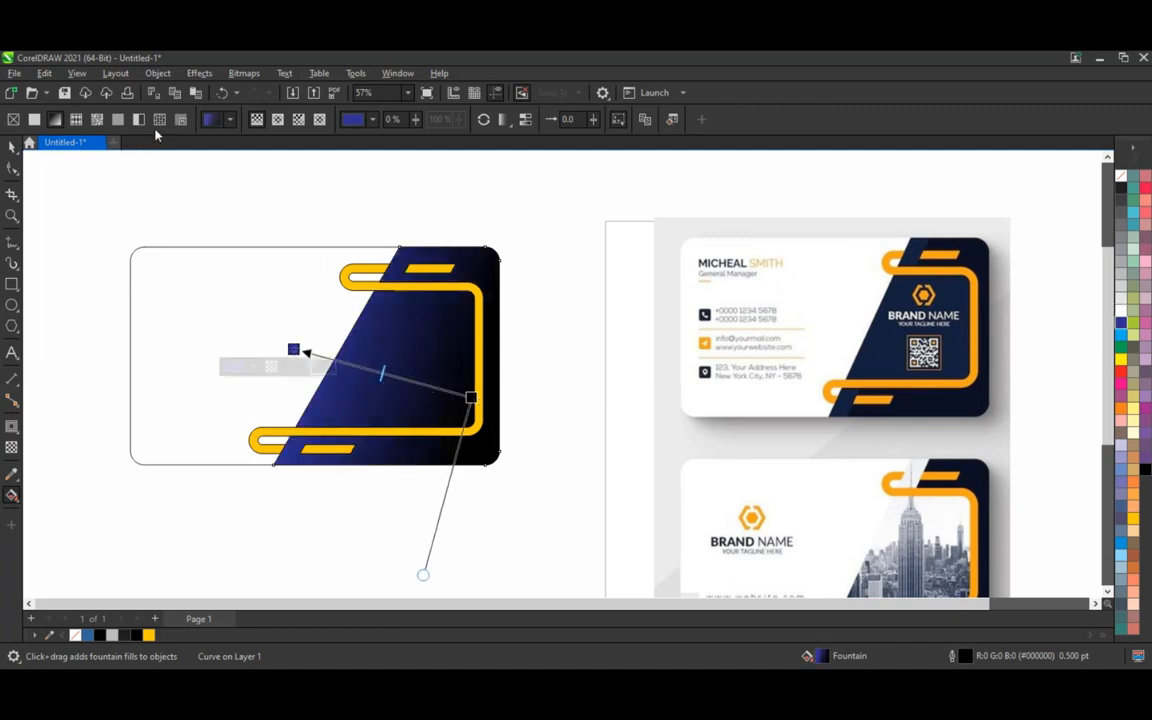
pyautogui.click(277, 119)
pyautogui.moveTo(442, 406); pyautogui.dragTo(479, 450)
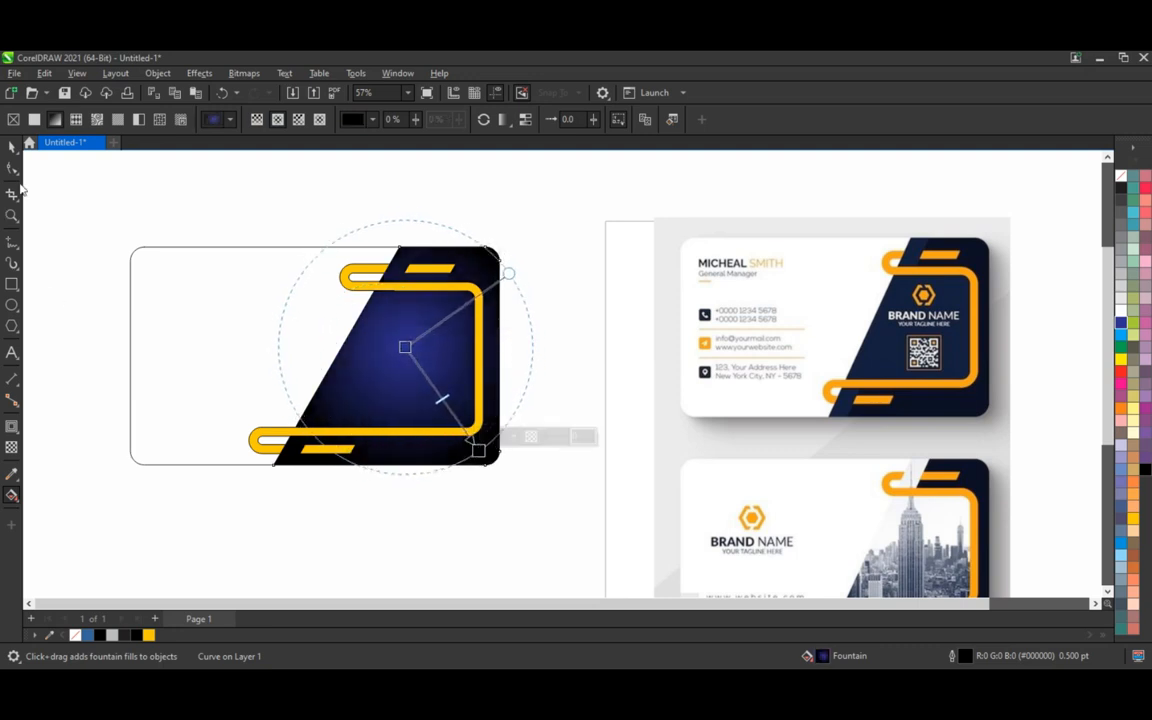
# Recolour the ribbon shape orange, C:0 M:36 Y:100 K:0.
pyautogui.click(12, 146)
pyautogui.click(375, 297)
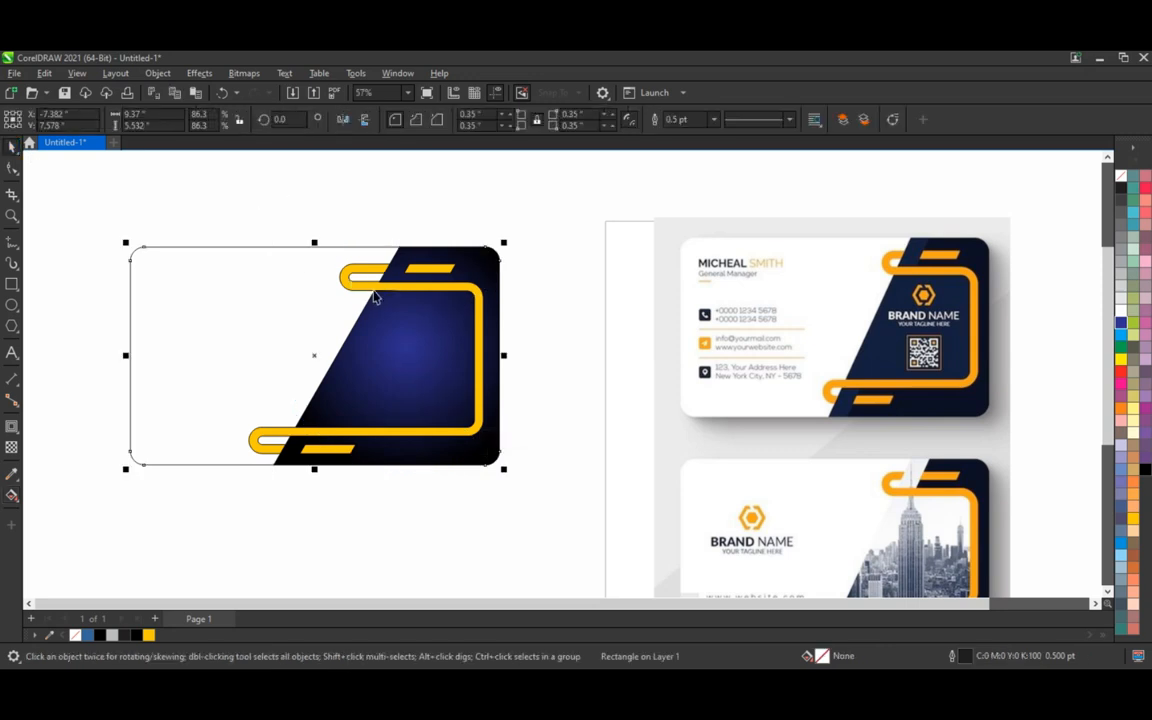
pyautogui.click(345, 270)
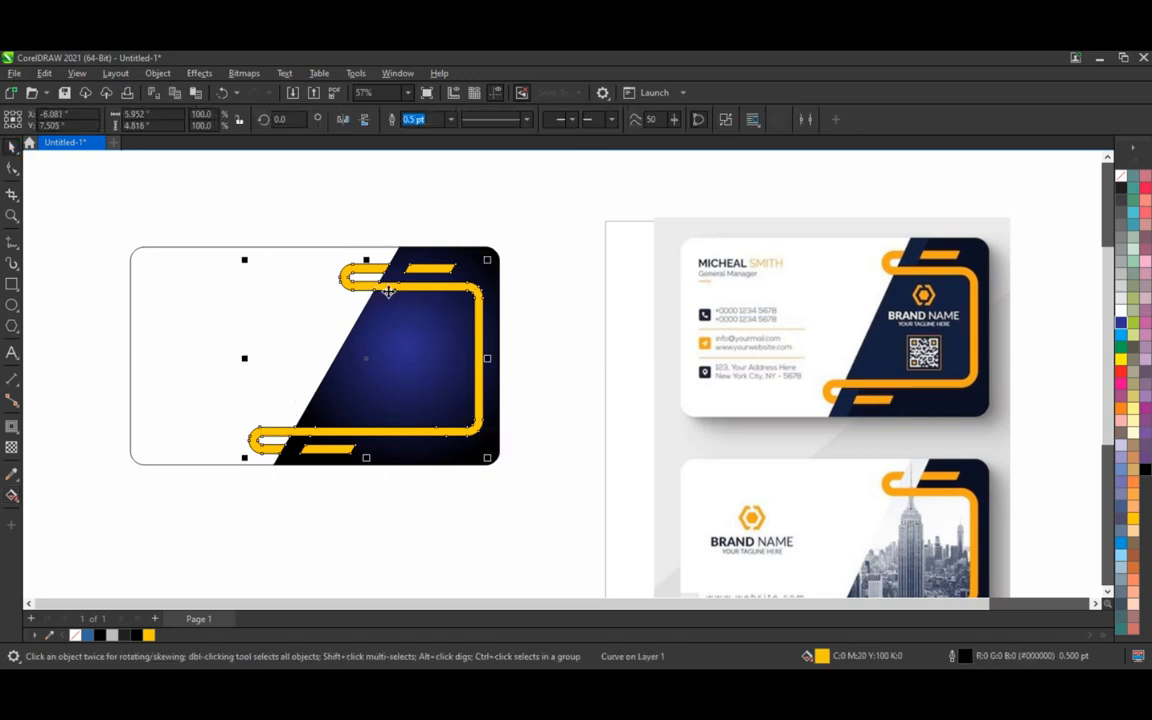
pyautogui.click(1121, 412)
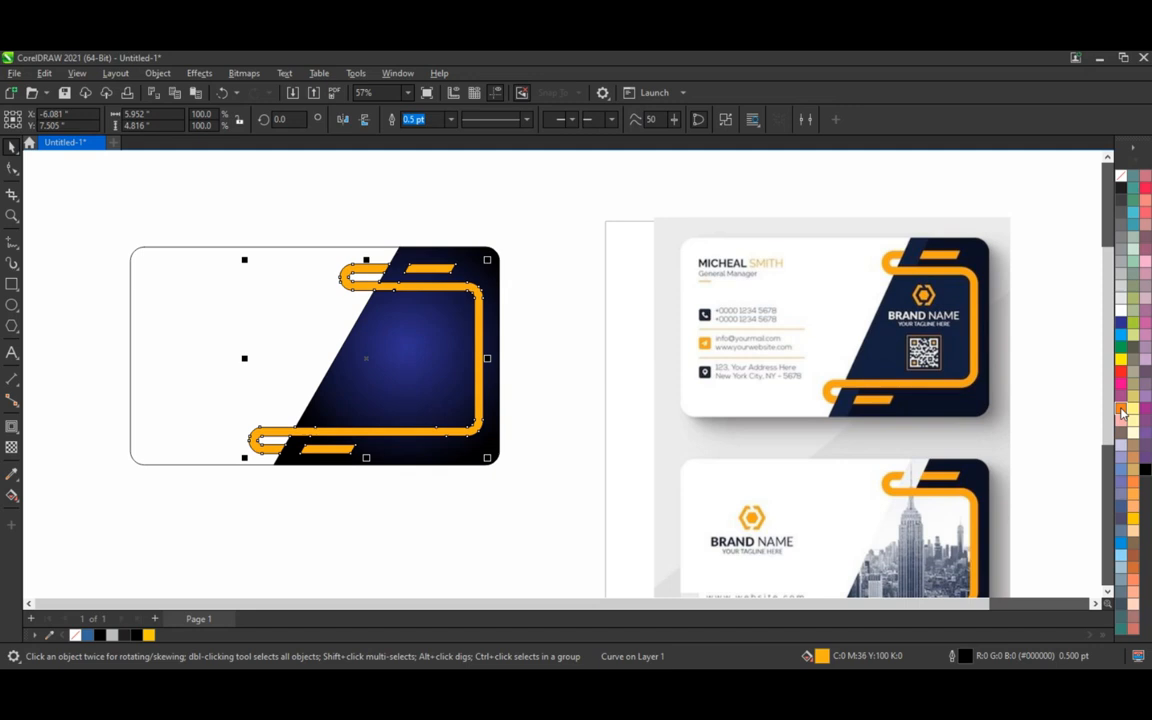
# Remove the outlines from the diagonal panel and the orange ribbon.
pyautogui.moveTo(172, 193); pyautogui.dragTo(530, 483)
pyautogui.rightClick(1119, 180)
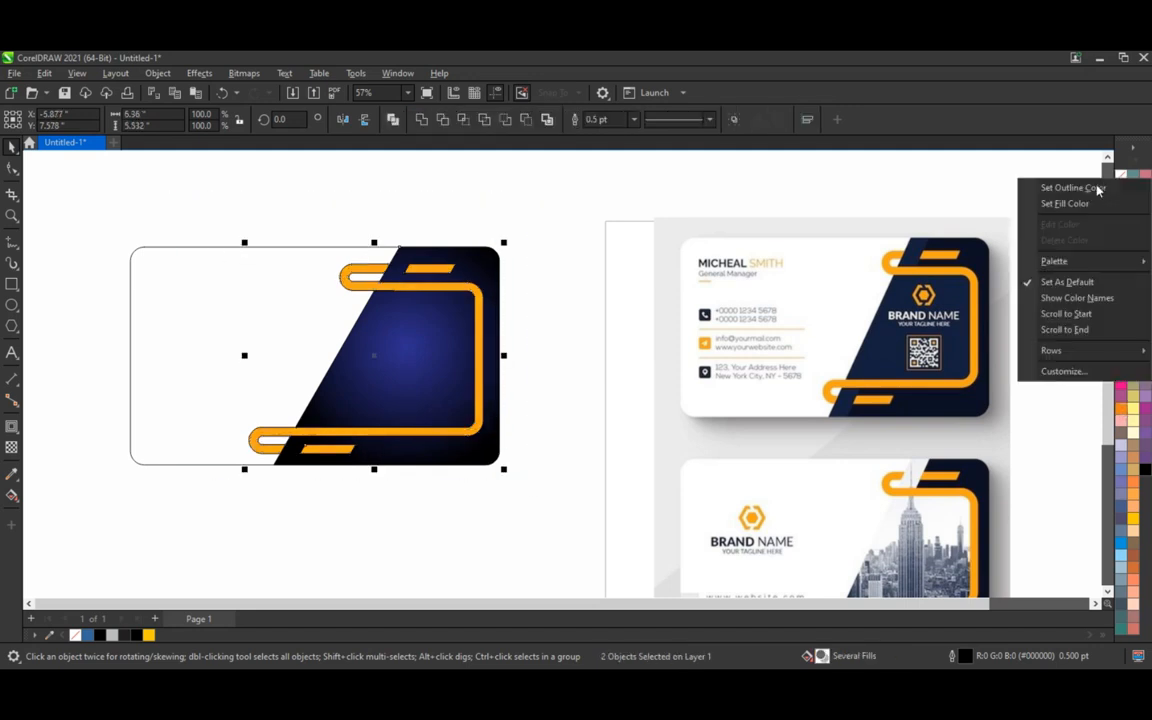
pyautogui.press('Escape')
pyautogui.click(411, 211)
# PowerClip the diagonal panel and the orange ribbon inside the rounded card rectangle.
pyautogui.moveTo(183, 212); pyautogui.dragTo(512, 478)
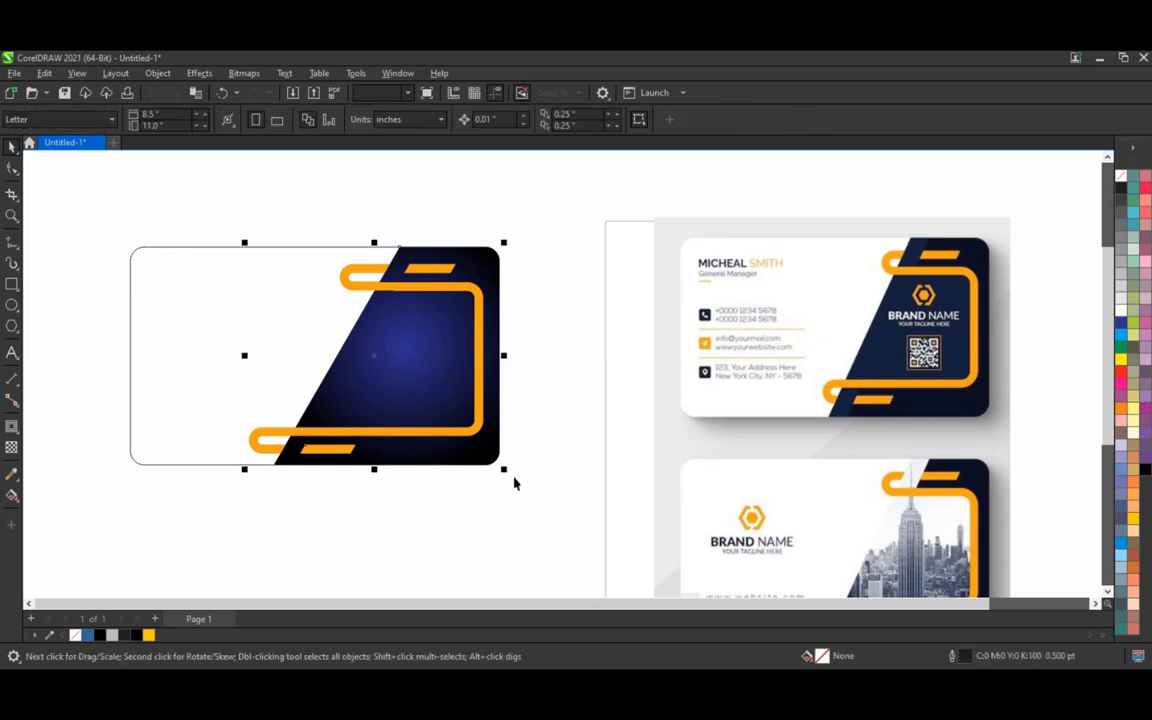
pyautogui.rightClick(381, 357)
pyautogui.click(425, 452)
pyautogui.click(248, 318)
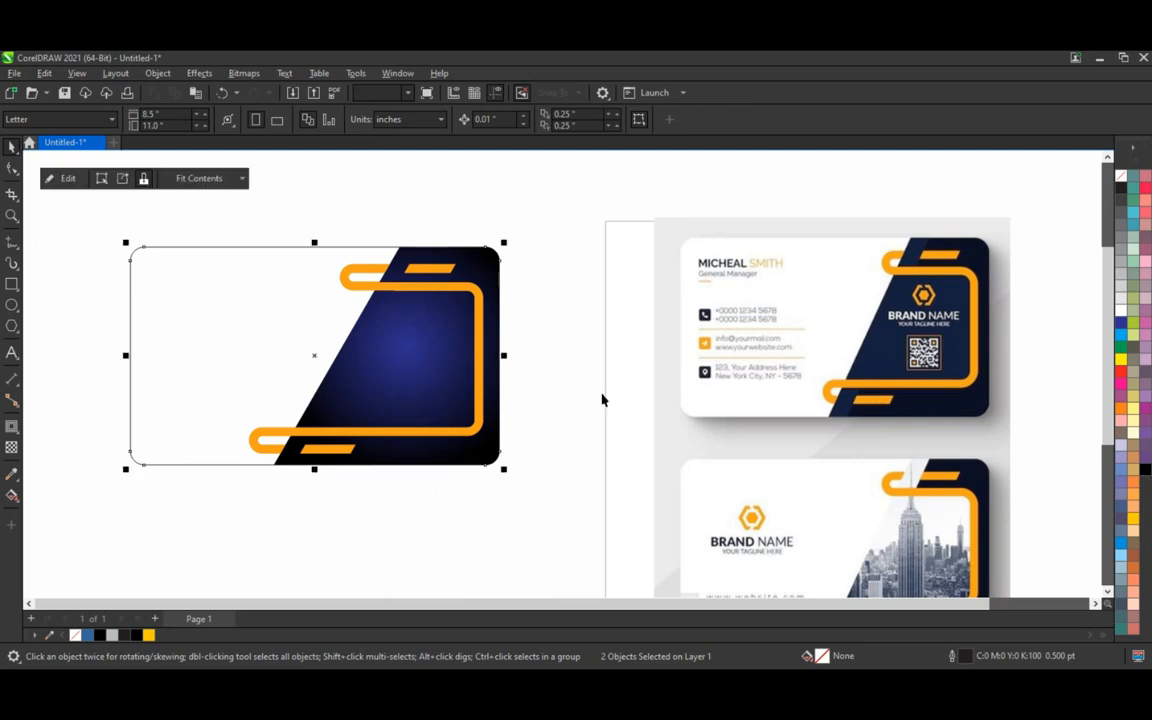
pyautogui.click(591, 437)
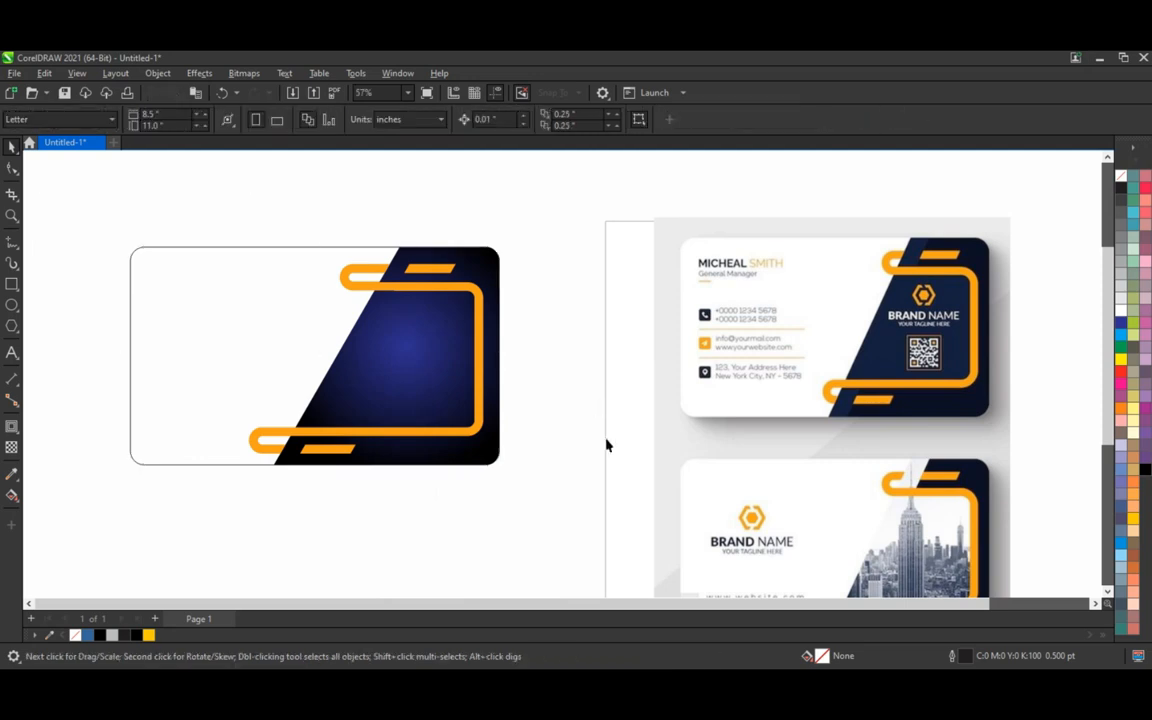
pyautogui.scroll(-1, 606, 445)
pyautogui.click(12, 216)
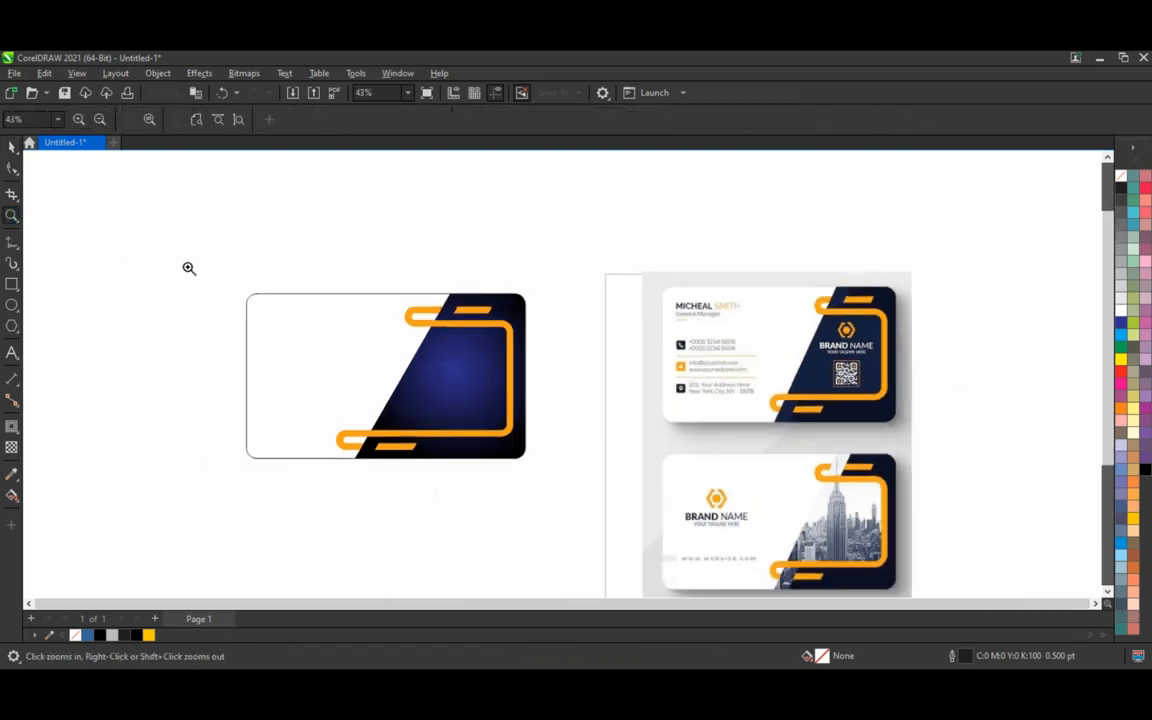
pyautogui.moveTo(190, 268); pyautogui.dragTo(938, 482)
pyautogui.moveTo(938, 482); pyautogui.dragTo(938, 483)
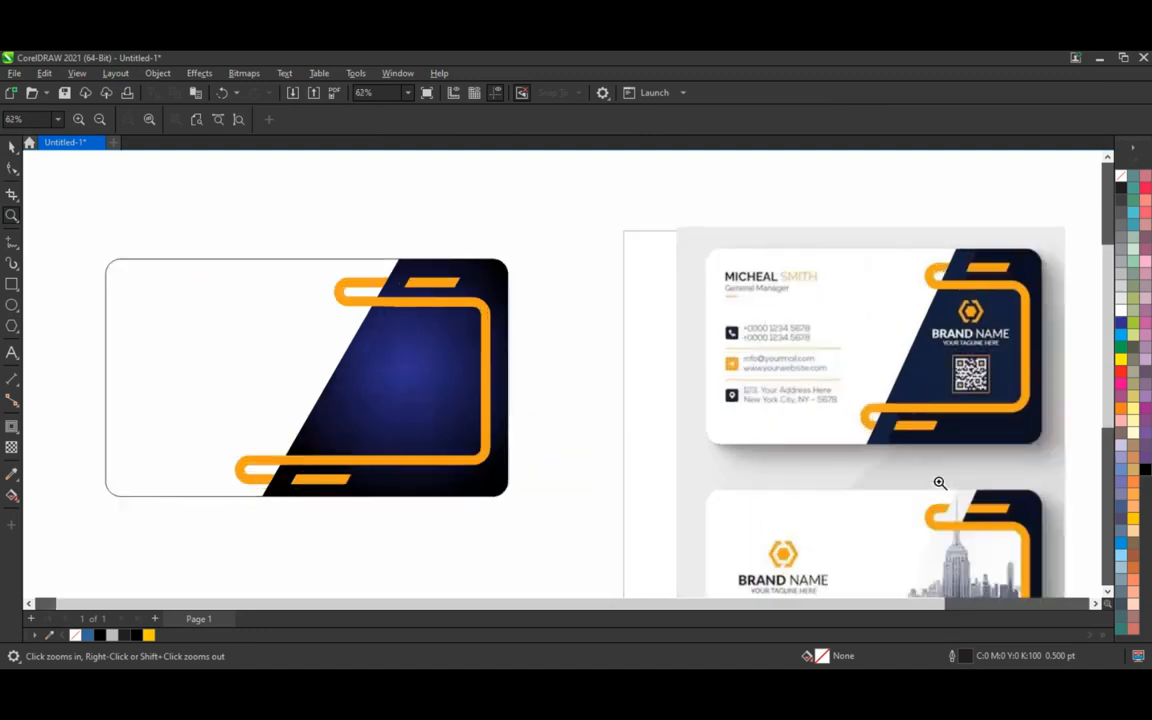